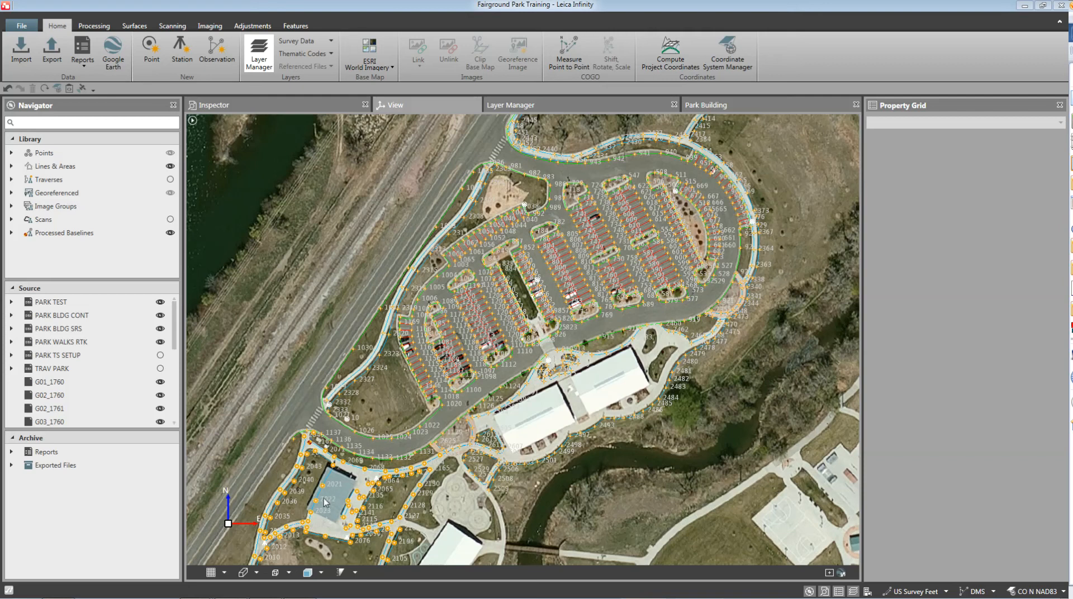
Turn off the Georeferenced Images survey layer and return to the graphic view, focused on the surveyed building area
{"action": "left_click", "coordinate": [554, 102]}
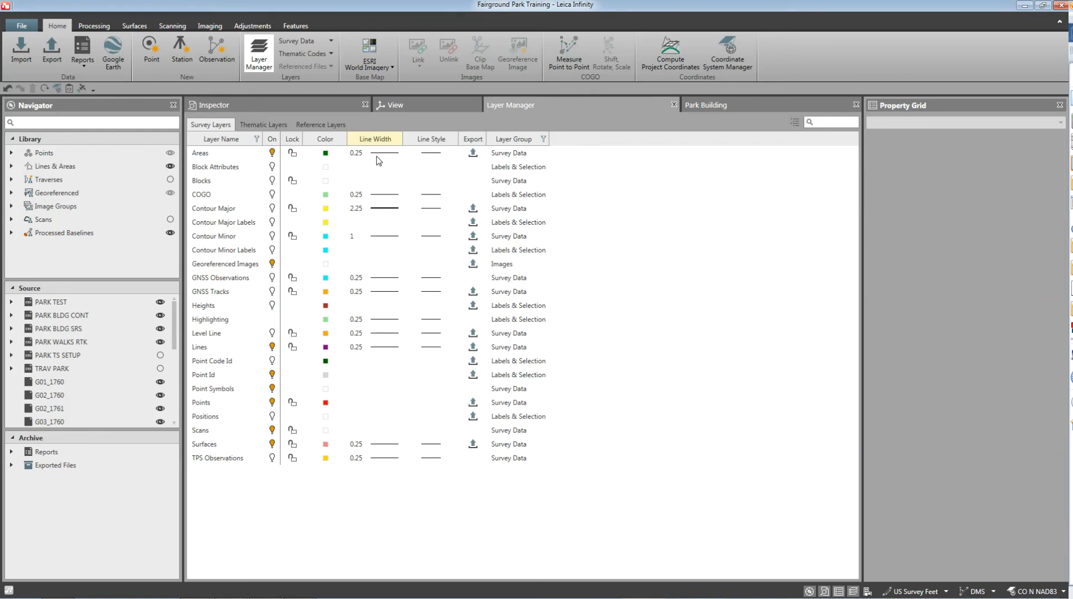
{"action": "left_click", "coordinate": [272, 265]}
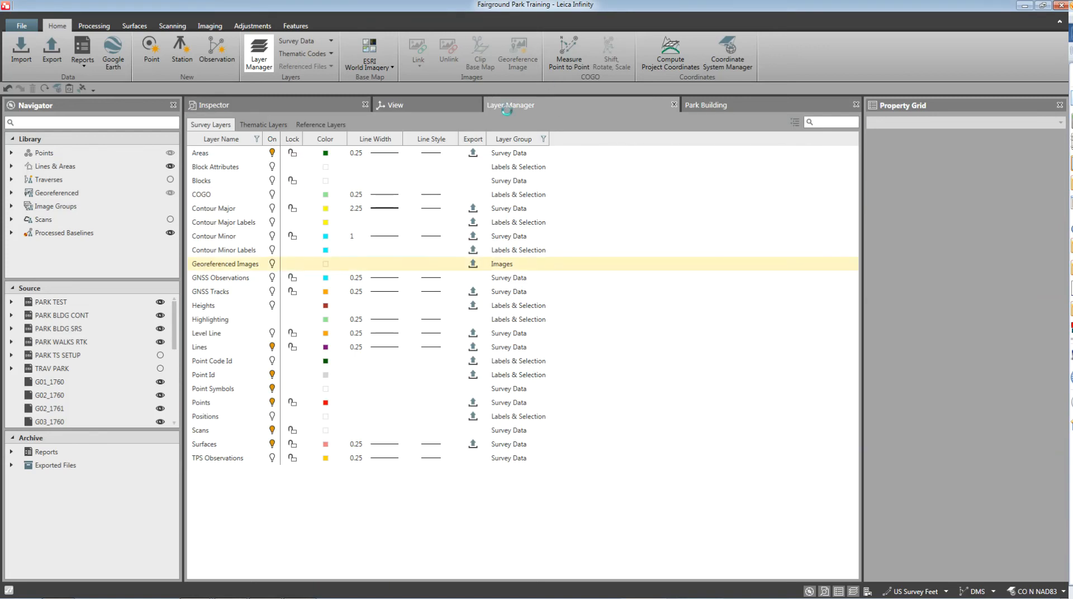
{"action": "left_click", "coordinate": [418, 110]}
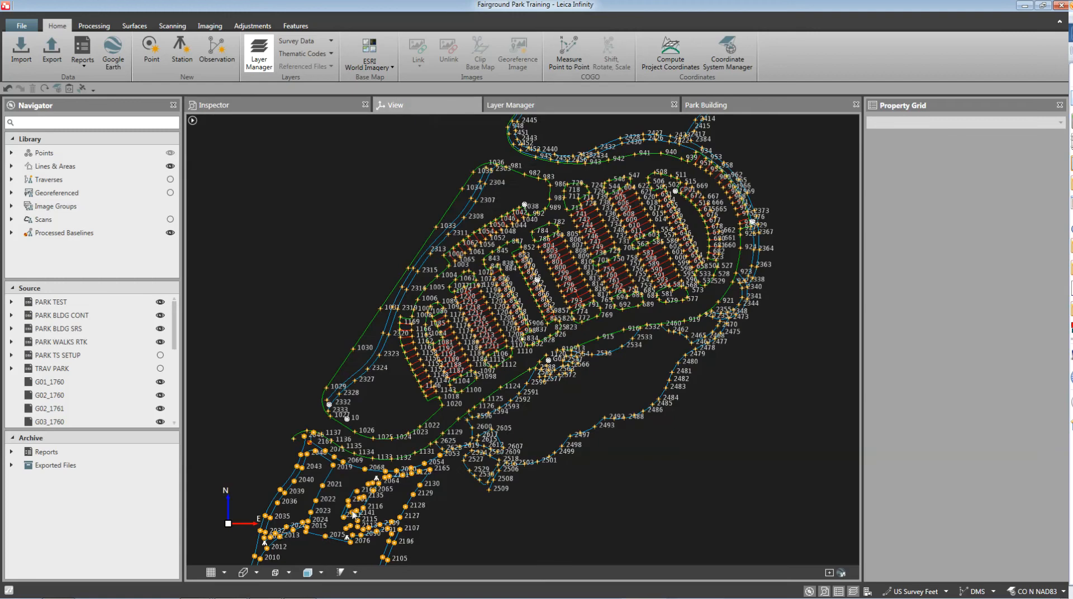
{"action": "scroll", "coordinate": [321, 511], "scroll_direction": "up", "scroll_amount": 3}
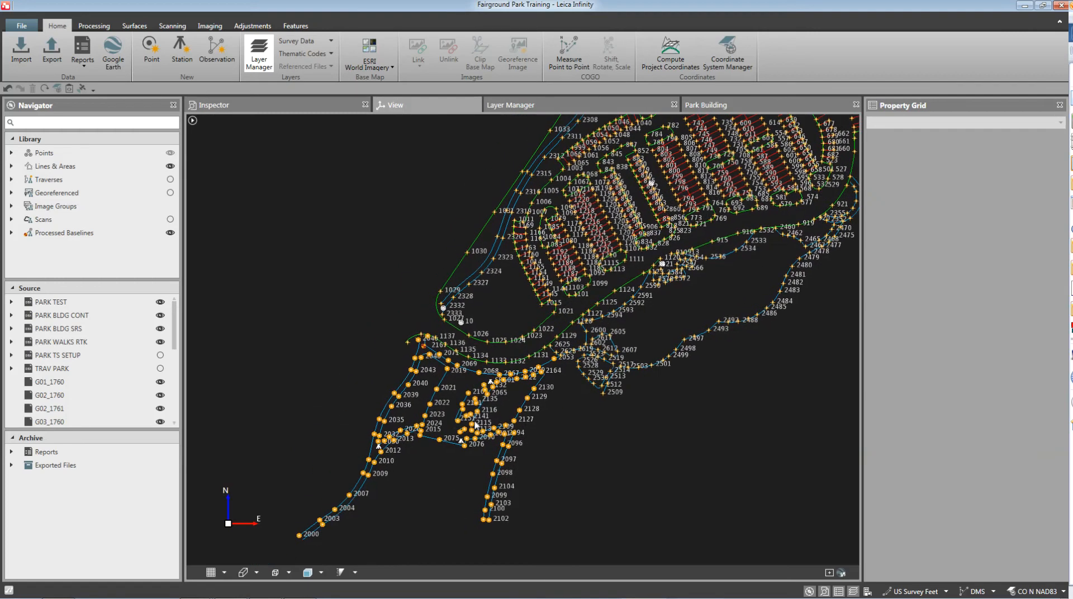
{"action": "scroll", "coordinate": [439, 396], "scroll_direction": "up", "scroll_amount": 2}
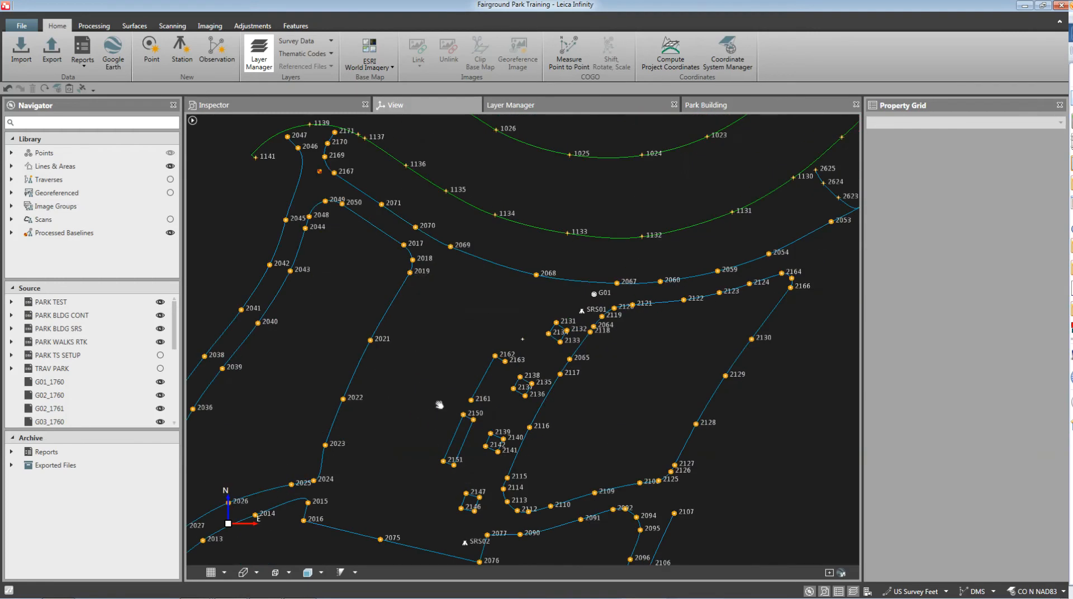
{"action": "left_click_drag", "start_coordinate": [438, 405], "coordinate": [458, 380]}
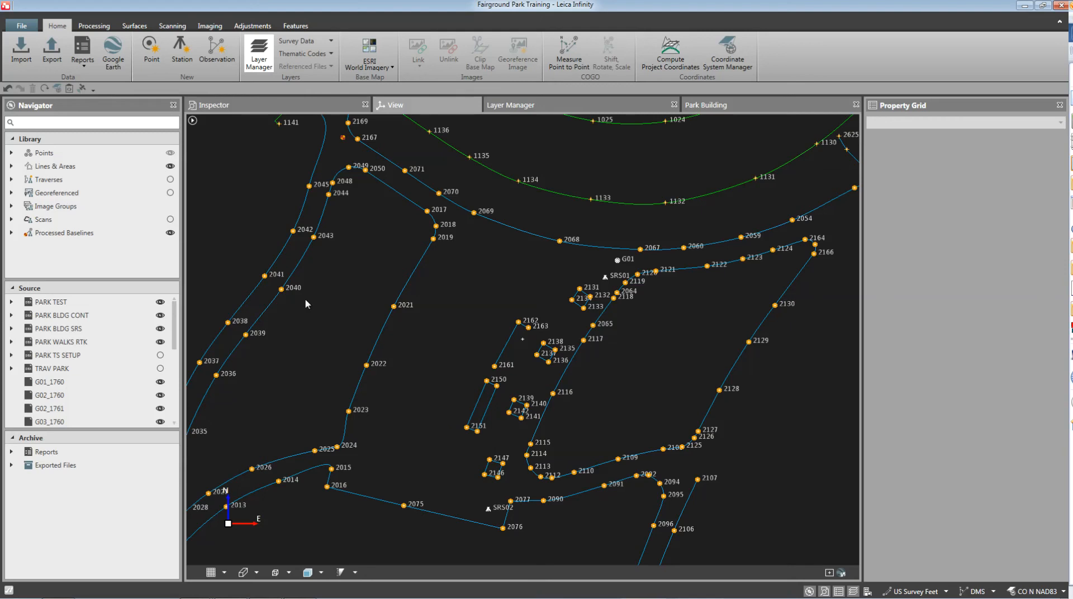
Start a new image point in the Park Building image group with point ID 8000 and code Bldg
{"action": "left_click", "coordinate": [210, 26]}
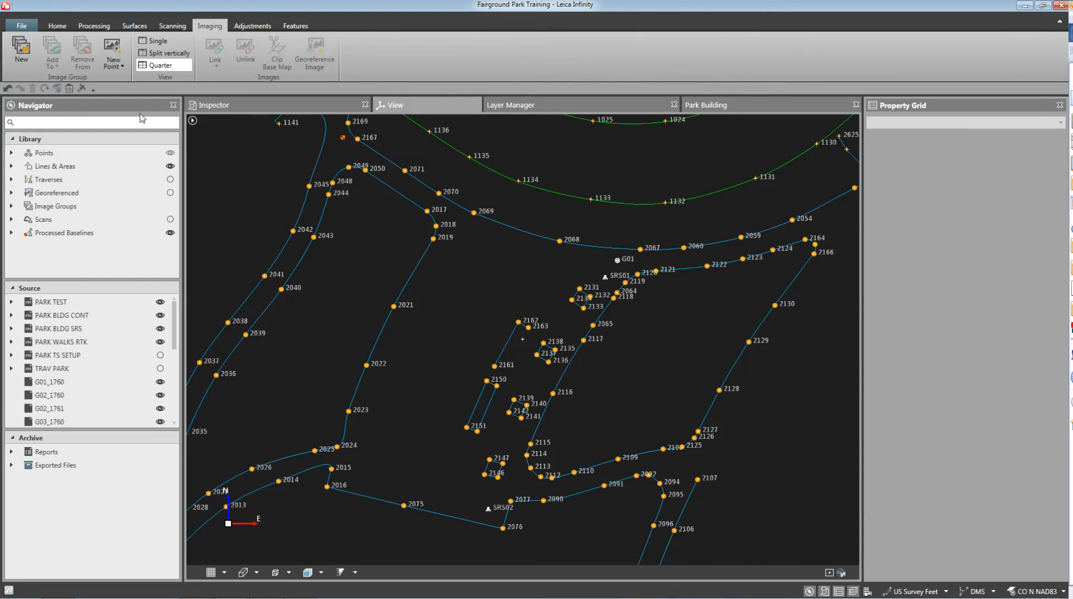
{"action": "left_click", "coordinate": [117, 62]}
{"action": "left_click", "coordinate": [123, 82]}
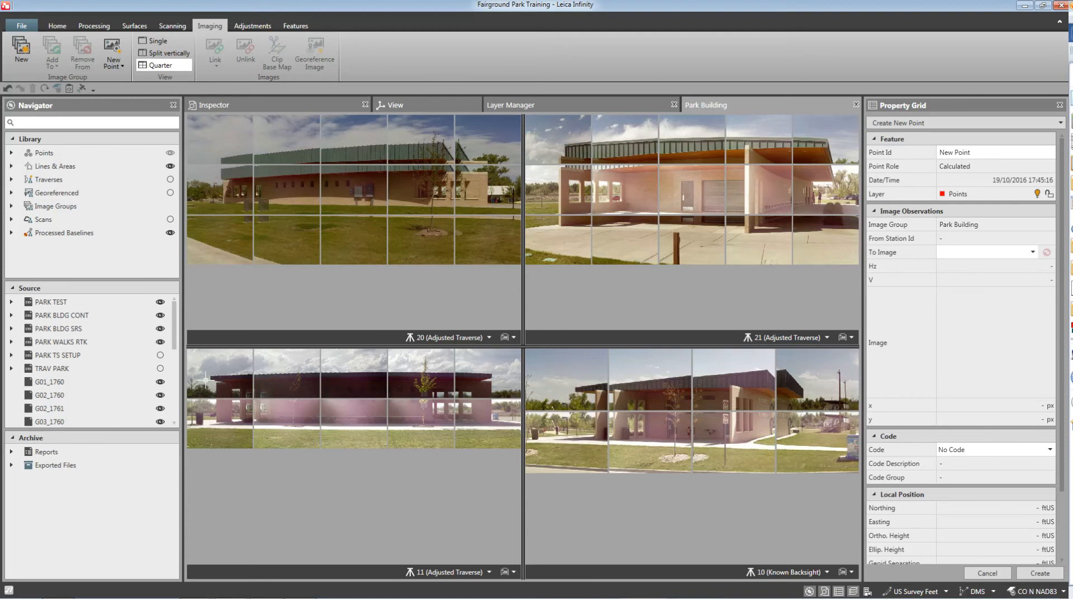
{"action": "scroll", "coordinate": [205, 379], "scroll_direction": "up", "scroll_amount": 3}
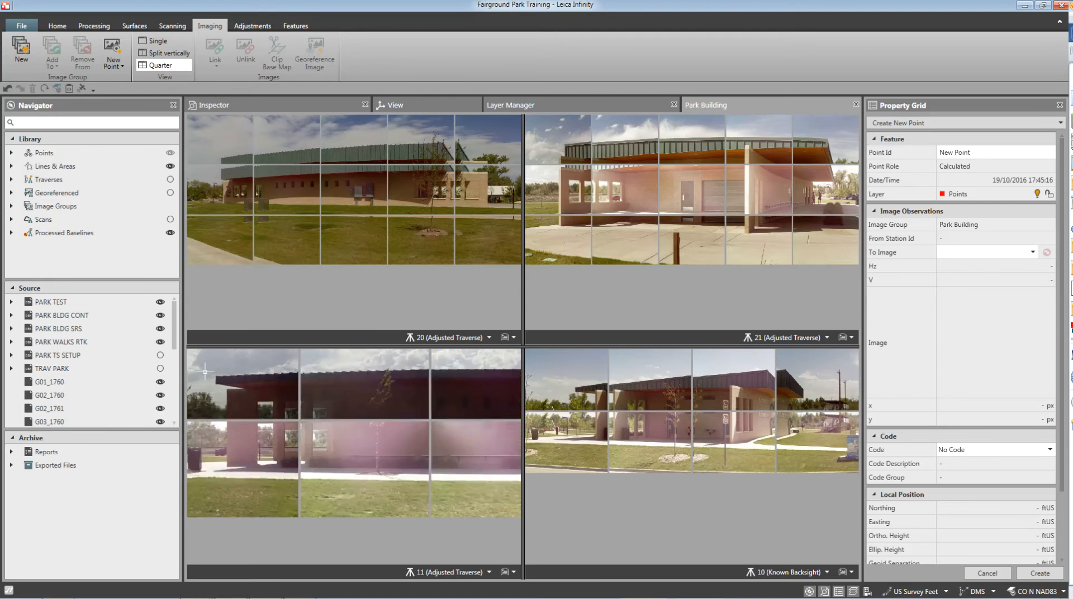
{"action": "scroll", "coordinate": [210, 376], "scroll_direction": "up", "scroll_amount": 4}
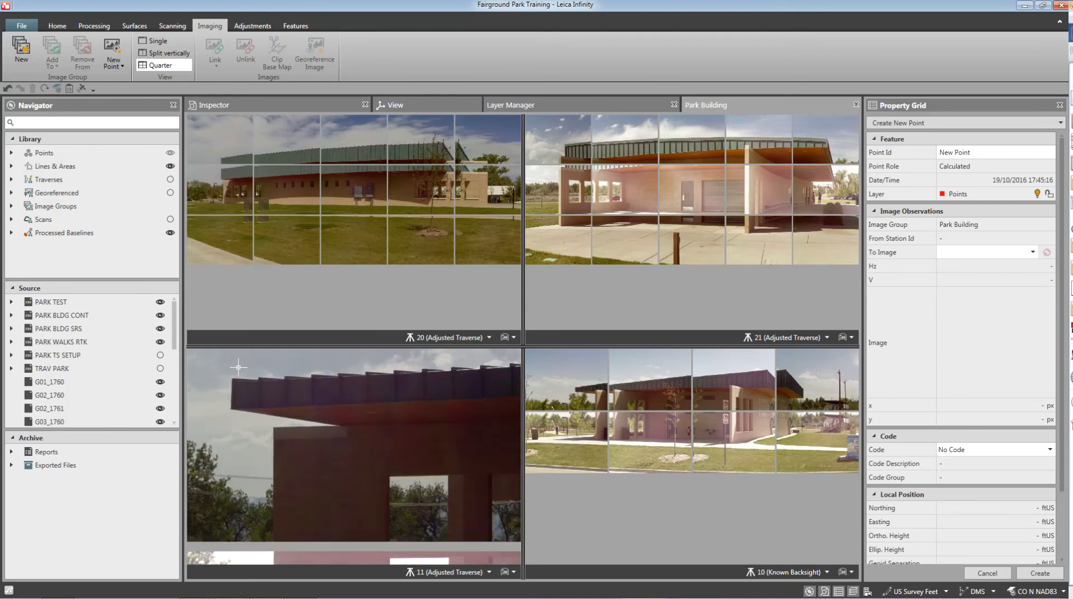
{"action": "scroll", "coordinate": [241, 367], "scroll_direction": "up", "scroll_amount": 2}
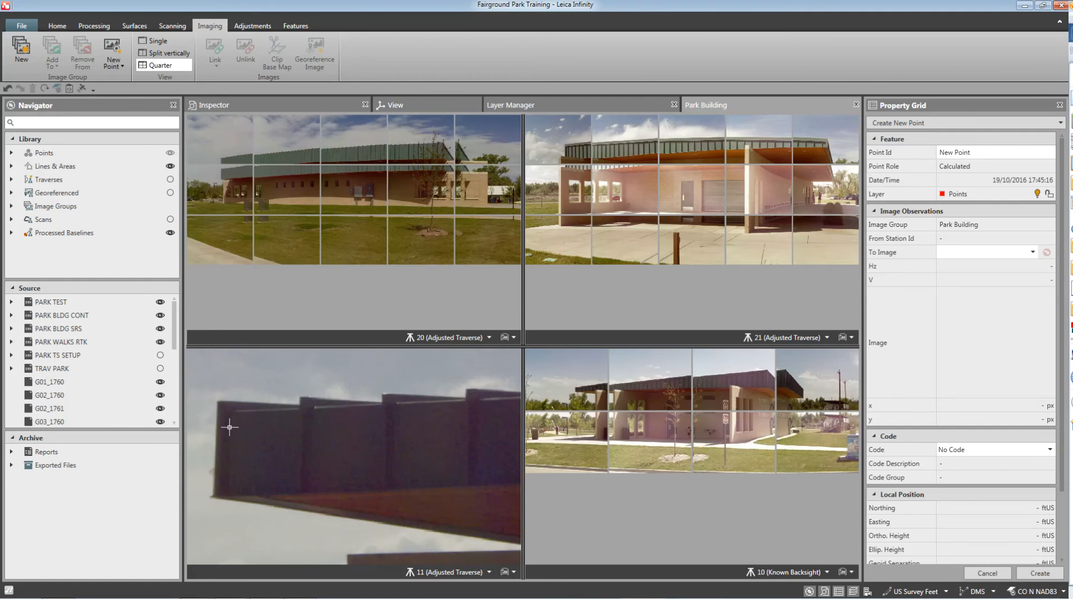
{"action": "triple_click", "coordinate": [958, 150]}
{"action": "type", "text": "8000"}
{"action": "left_click", "coordinate": [977, 449]}
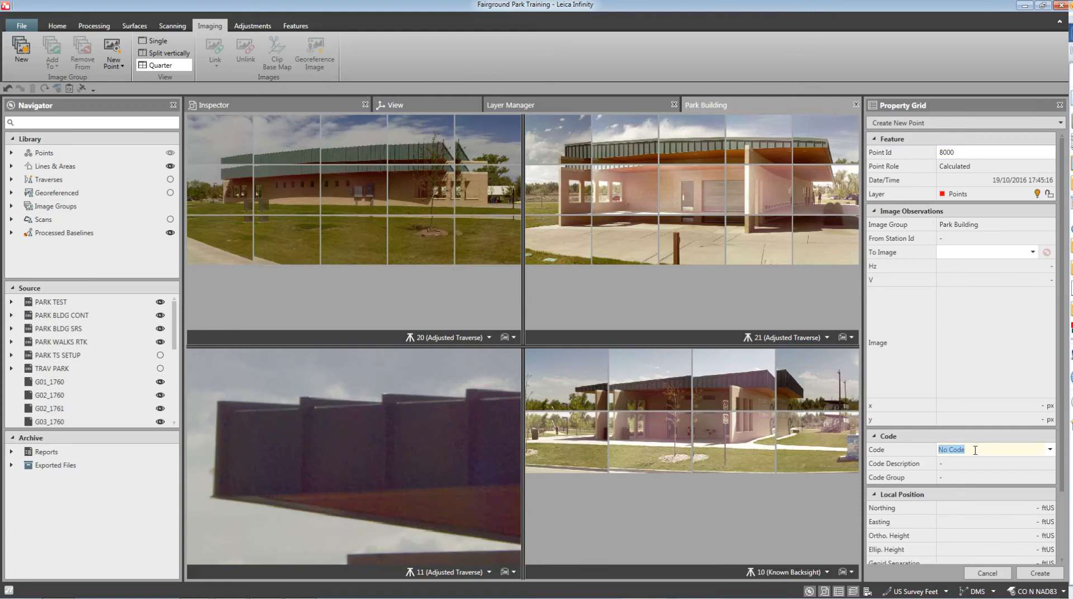
{"action": "type", "text": "Bldg"}
Mark point 8000 at the top of the roof's left end corner in the station 11 image
{"action": "scroll", "coordinate": [213, 403], "scroll_direction": "up", "scroll_amount": 1}
{"action": "scroll", "coordinate": [213, 403], "scroll_direction": "up", "scroll_amount": 1}
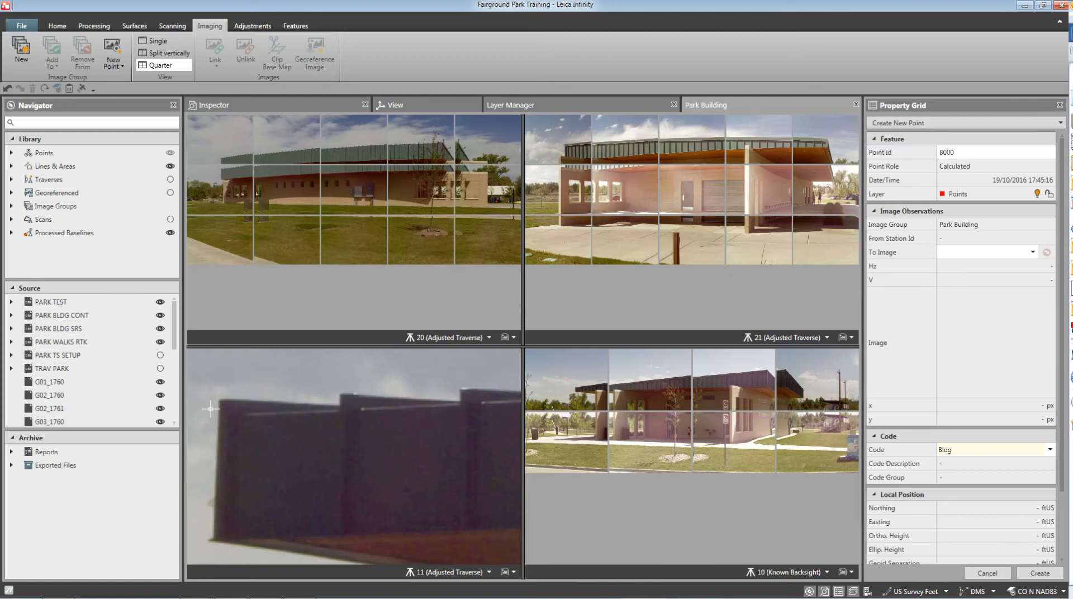
{"action": "left_click", "coordinate": [219, 398]}
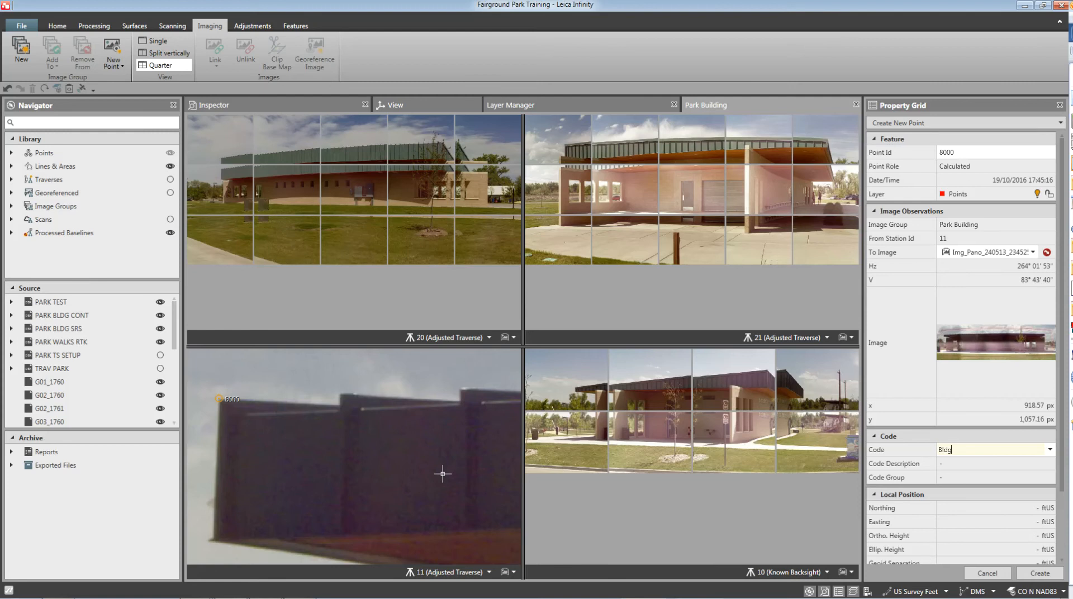
Mark the same roof corner at the roof's right end in the station 21 image and create point 8000
{"action": "scroll", "coordinate": [390, 474], "scroll_direction": "down", "scroll_amount": 1}
{"action": "scroll", "coordinate": [363, 473], "scroll_direction": "down", "scroll_amount": 4}
{"action": "scroll", "coordinate": [341, 475], "scroll_direction": "down", "scroll_amount": 3}
{"action": "scroll", "coordinate": [341, 472], "scroll_direction": "down", "scroll_amount": 2}
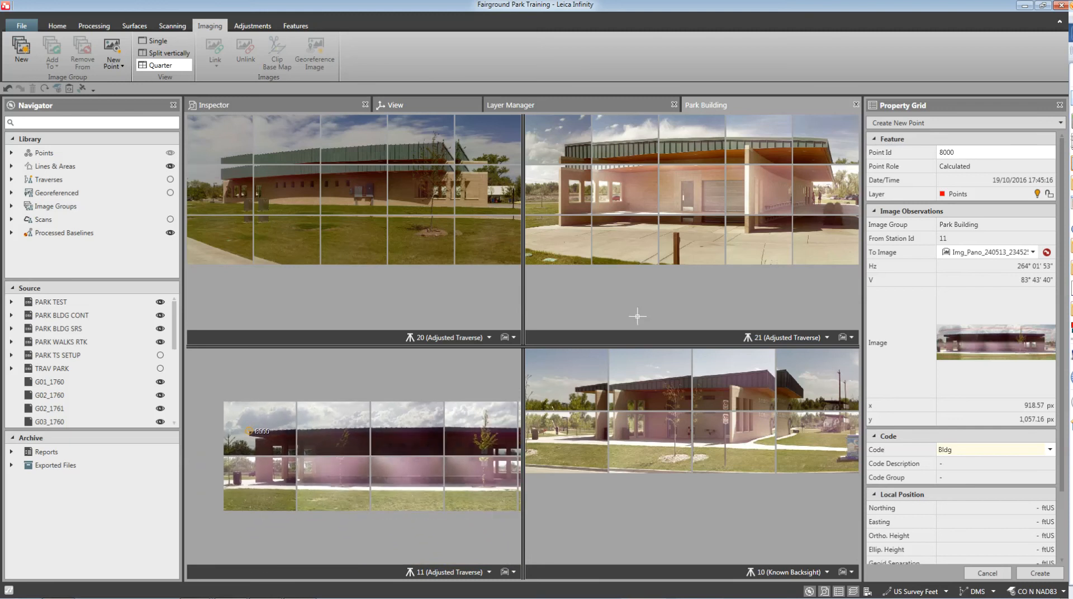
{"action": "scroll", "coordinate": [832, 140], "scroll_direction": "up", "scroll_amount": 2}
{"action": "scroll", "coordinate": [831, 139], "scroll_direction": "up", "scroll_amount": 5}
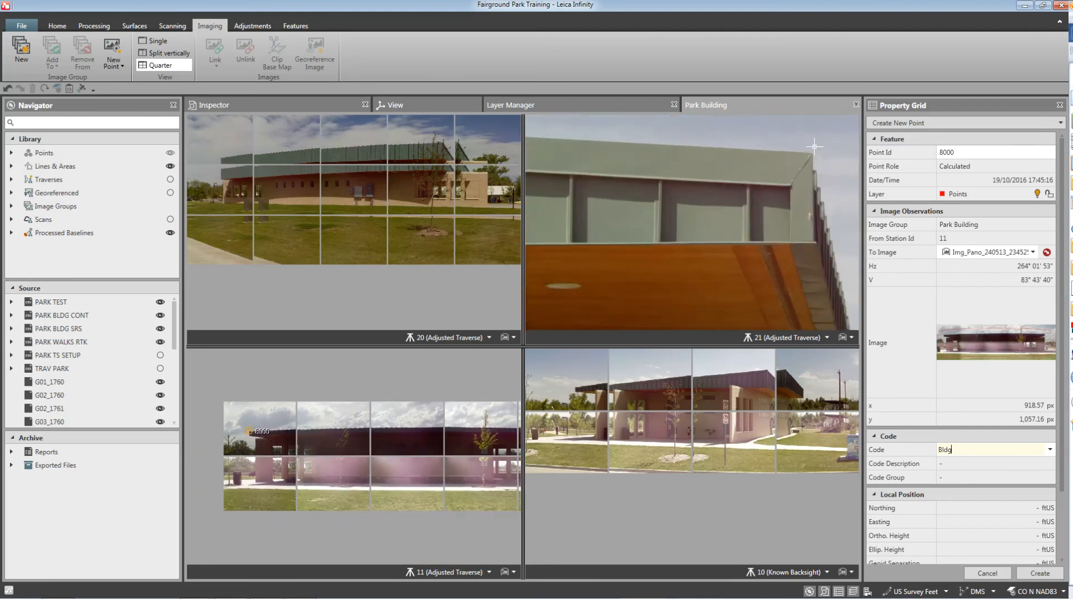
{"action": "scroll", "coordinate": [815, 147], "scroll_direction": "up", "scroll_amount": 3}
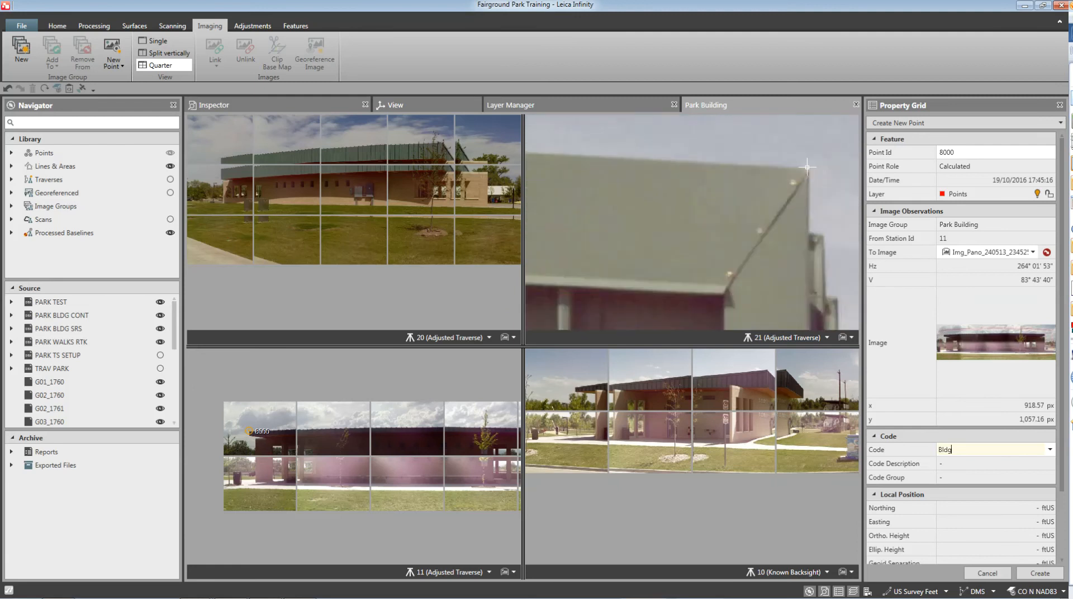
{"action": "left_click", "coordinate": [808, 166]}
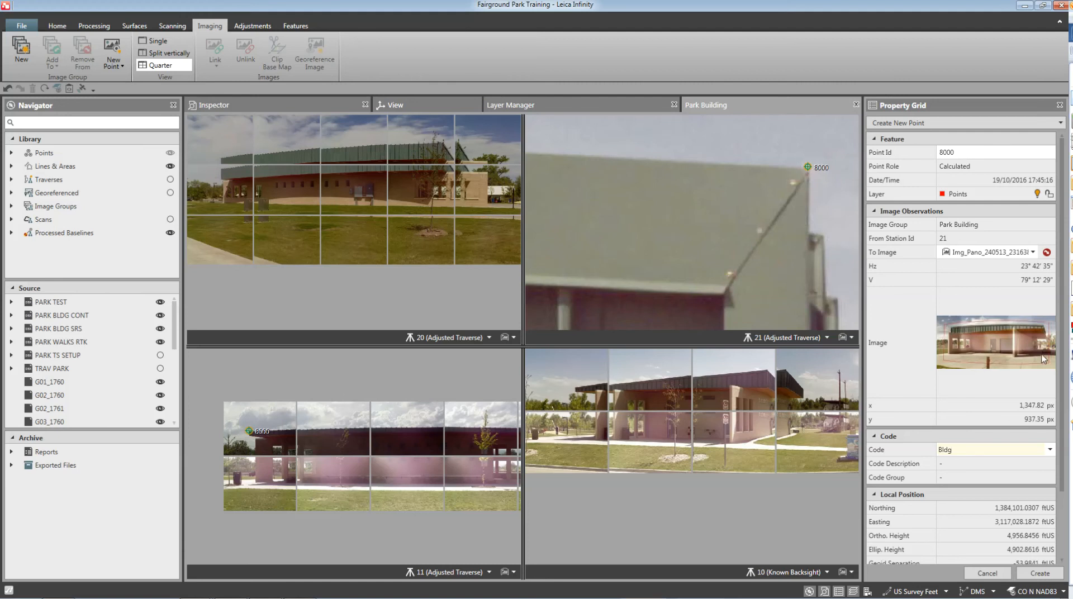
{"action": "left_click_drag", "start_coordinate": [1062, 371], "coordinate": [1063, 476]}
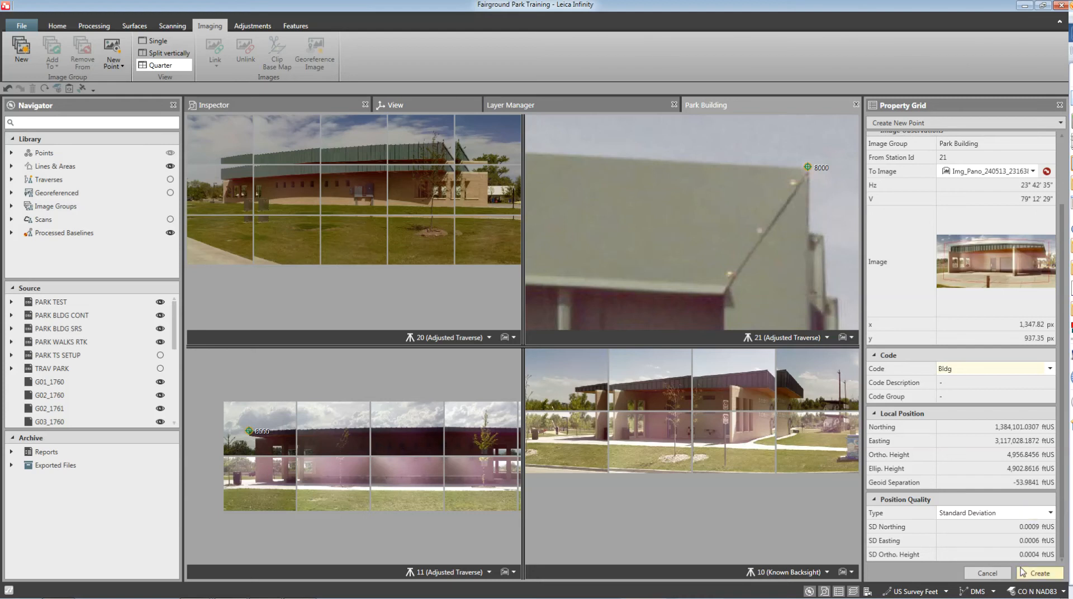
{"action": "left_click", "coordinate": [1037, 575]}
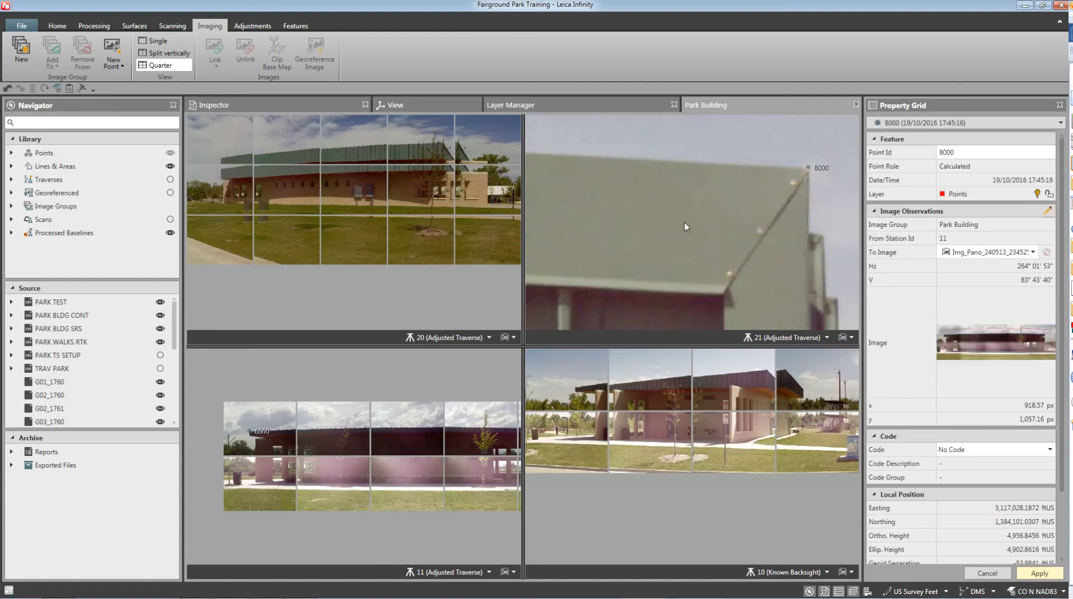
Start another image point in the Park Building group with point ID 8001 and code Bldg
{"action": "scroll", "coordinate": [759, 224], "scroll_direction": "down", "scroll_amount": 5}
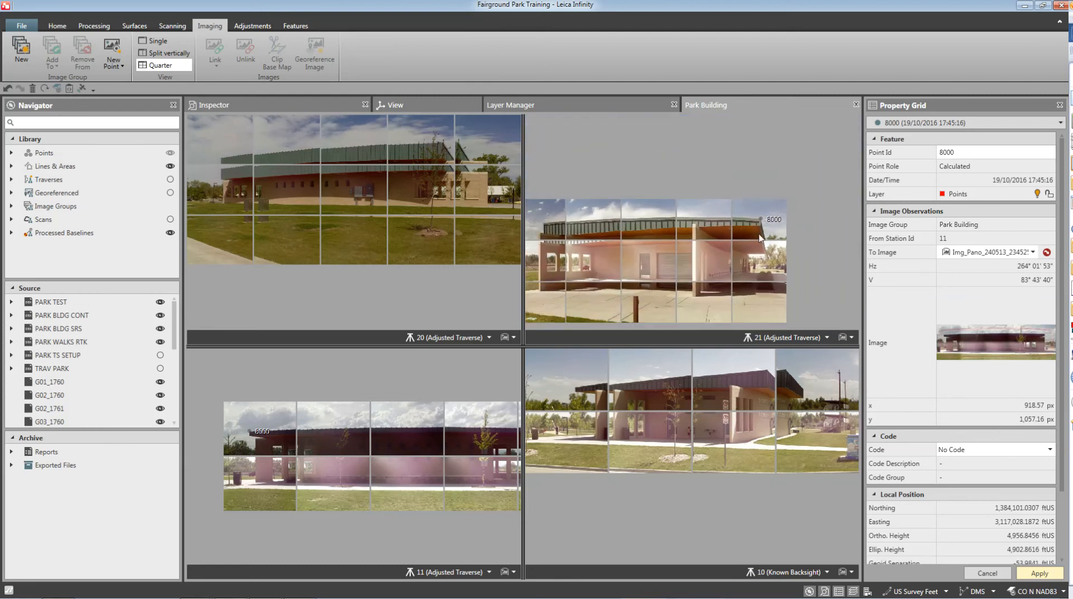
{"action": "scroll", "coordinate": [346, 448], "scroll_direction": "down", "scroll_amount": 2}
{"action": "left_click_drag", "start_coordinate": [374, 449], "coordinate": [336, 448]}
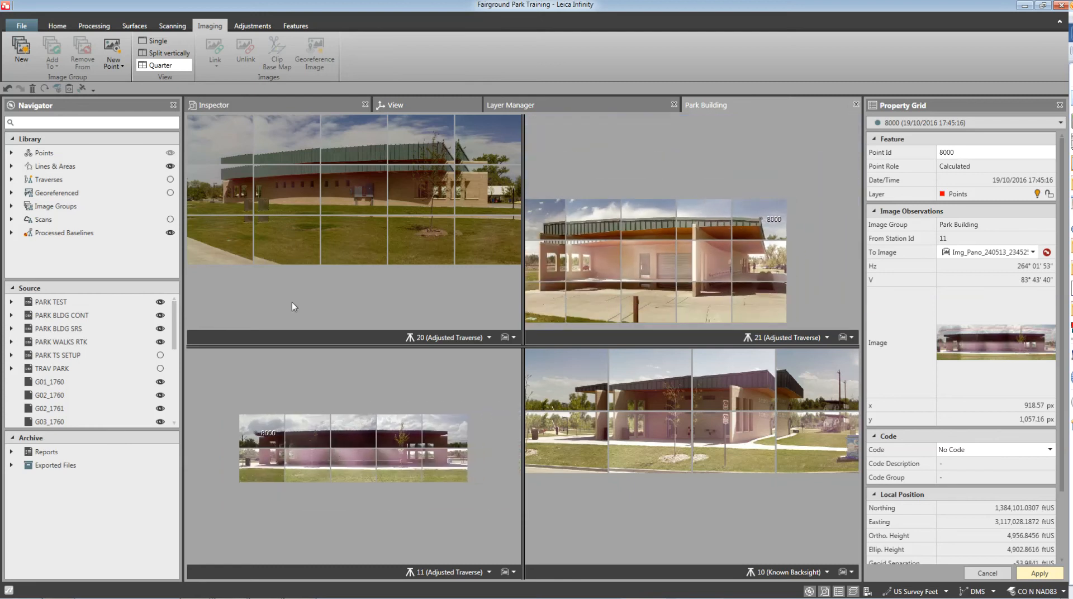
{"action": "left_click", "coordinate": [119, 64]}
{"action": "left_click", "coordinate": [121, 81]}
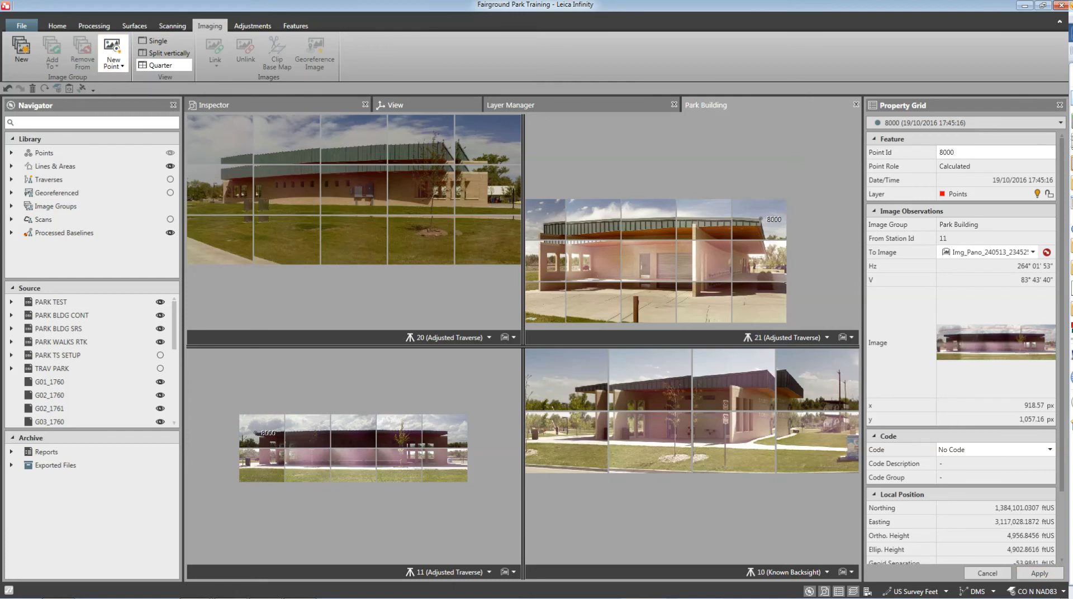
{"action": "left_click_drag", "start_coordinate": [982, 151], "coordinate": [904, 153]}
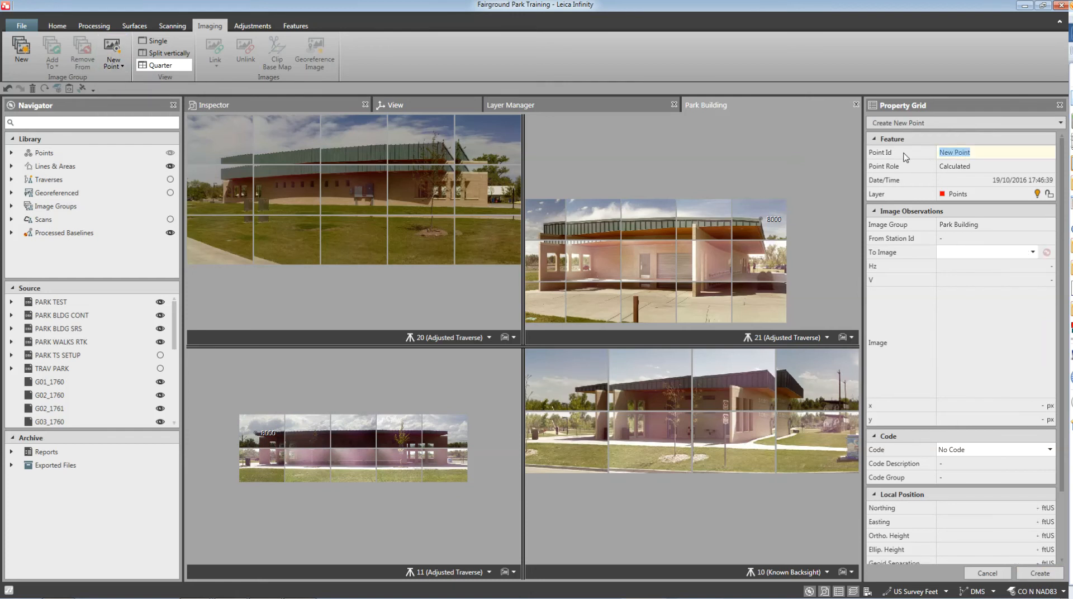
{"action": "type", "text": "8001"}
{"action": "left_click", "coordinate": [1000, 454]}
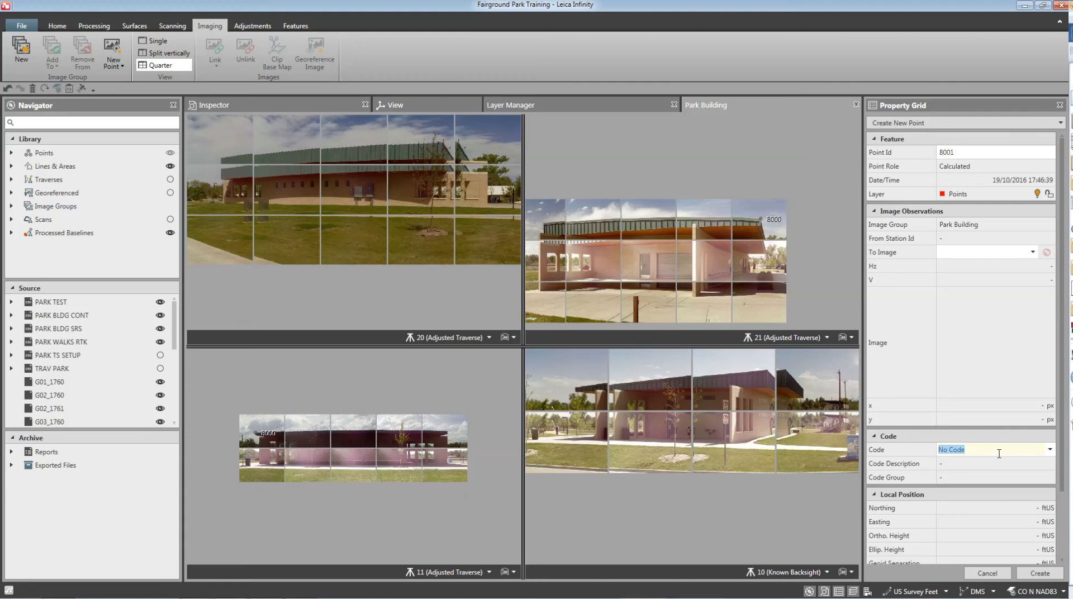
{"action": "type", "text": "Bldg"}
Mark point 8001 at the top of the roof's right end corner in the station 11 image
{"action": "scroll", "coordinate": [456, 443], "scroll_direction": "up", "scroll_amount": 2}
{"action": "scroll", "coordinate": [455, 443], "scroll_direction": "up", "scroll_amount": 4}
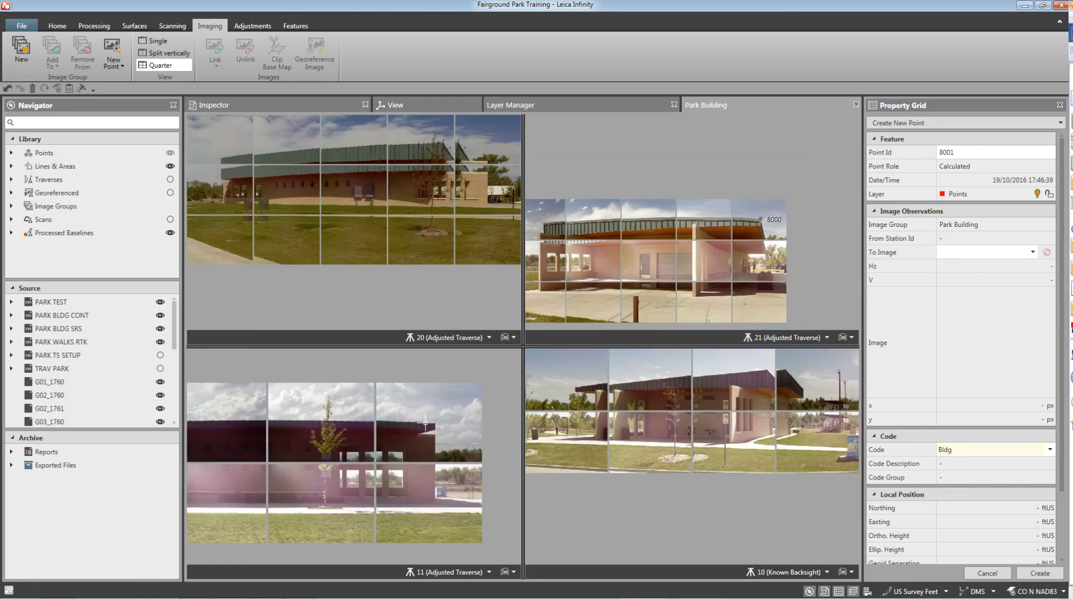
{"action": "scroll", "coordinate": [454, 422], "scroll_direction": "up", "scroll_amount": 5}
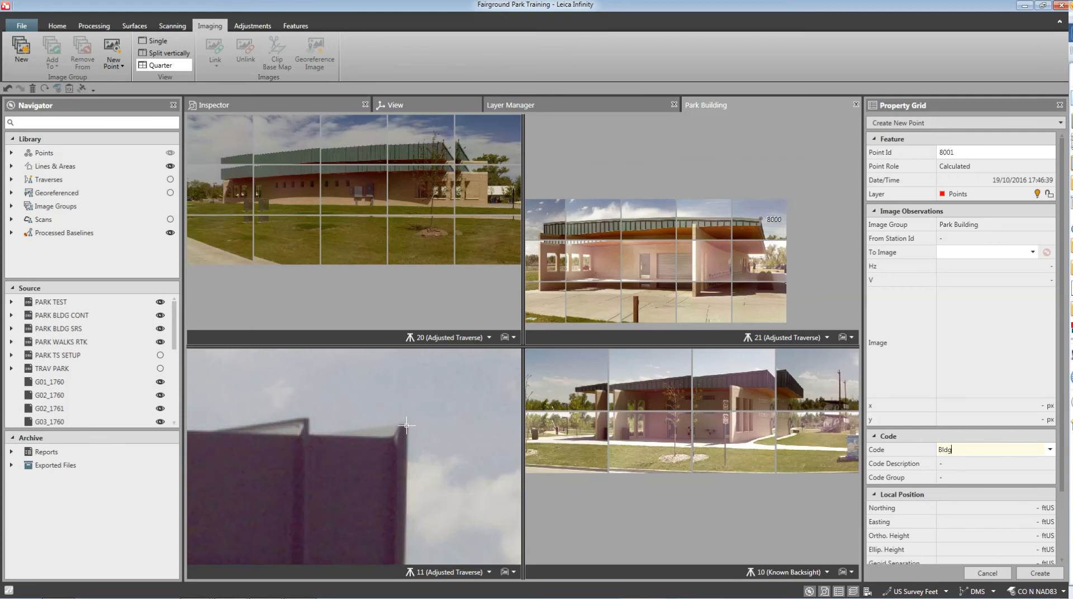
{"action": "left_click", "coordinate": [406, 426]}
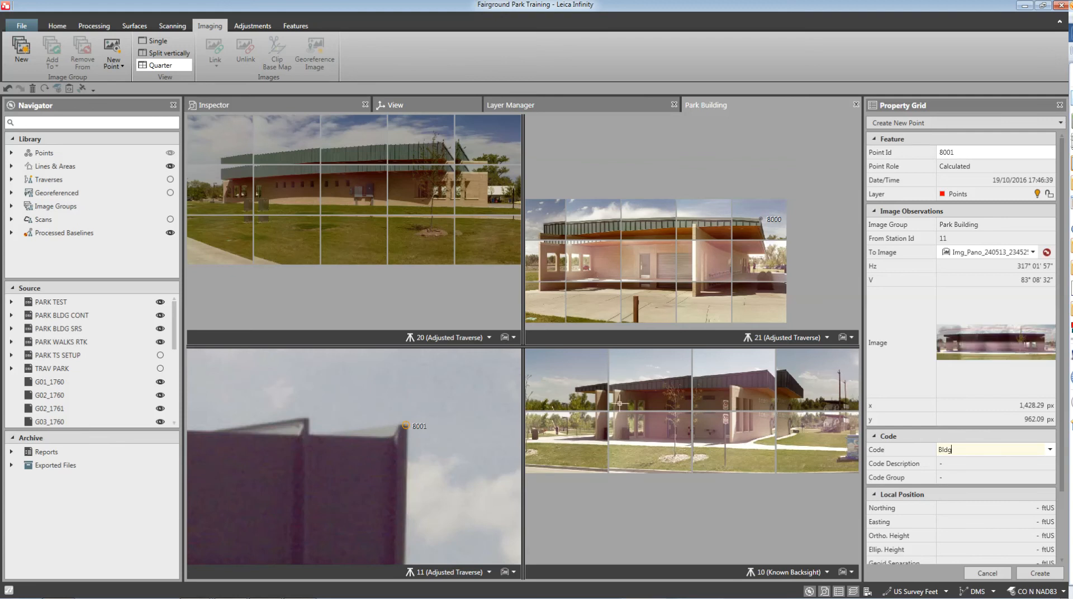
Mark the matching top corner at the roof's left end in the station 10 image and create point 8001
{"action": "scroll", "coordinate": [573, 384], "scroll_direction": "up", "scroll_amount": 1}
{"action": "scroll", "coordinate": [572, 384], "scroll_direction": "up", "scroll_amount": 3}
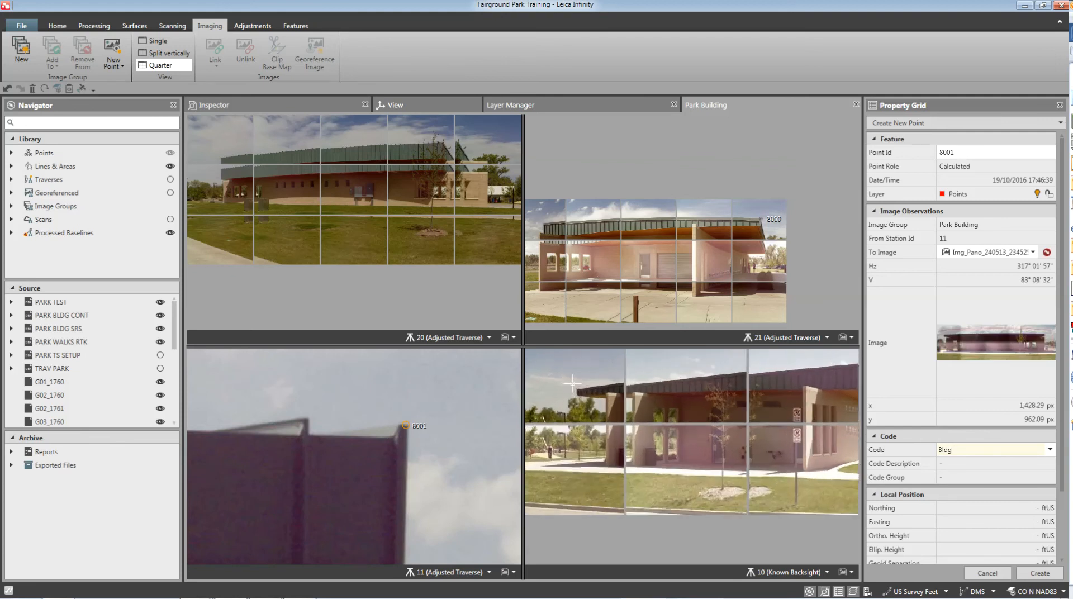
{"action": "scroll", "coordinate": [580, 382], "scroll_direction": "up", "scroll_amount": 4}
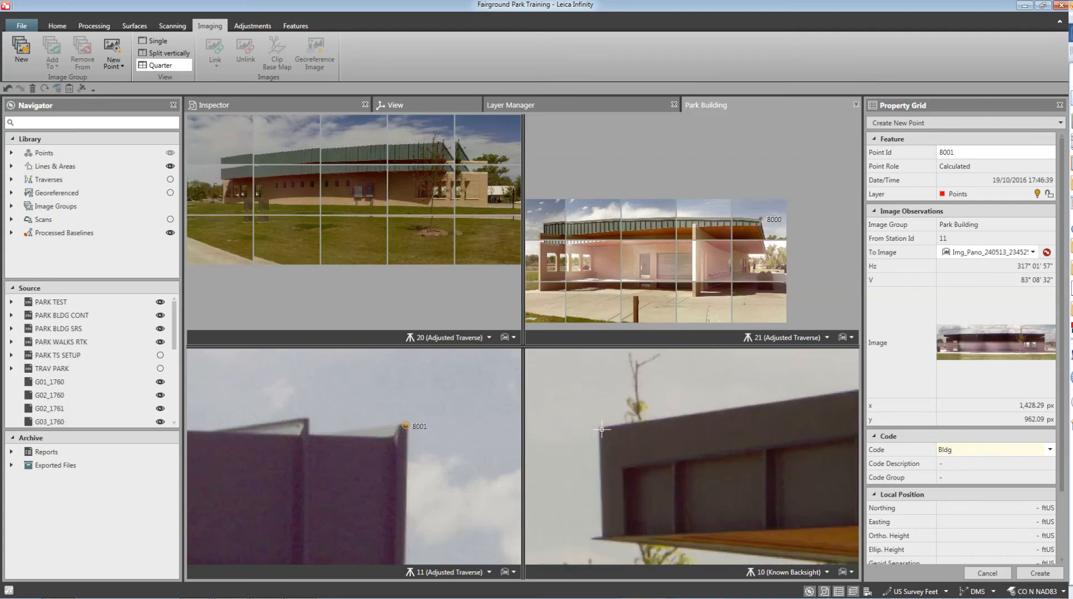
{"action": "left_click", "coordinate": [600, 429]}
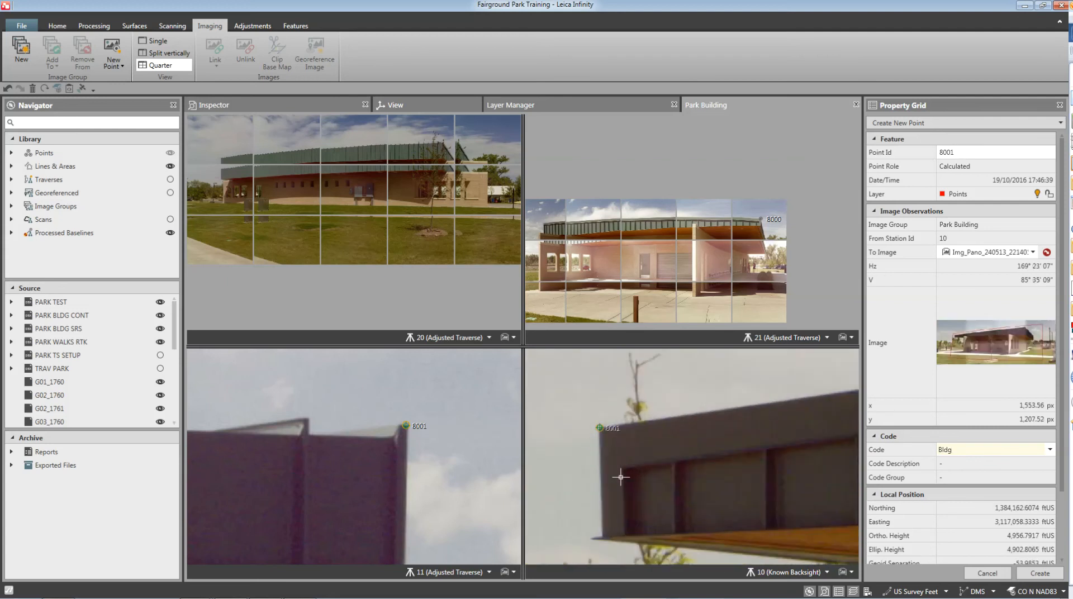
{"action": "left_click_drag", "start_coordinate": [1061, 458], "coordinate": [1057, 547]}
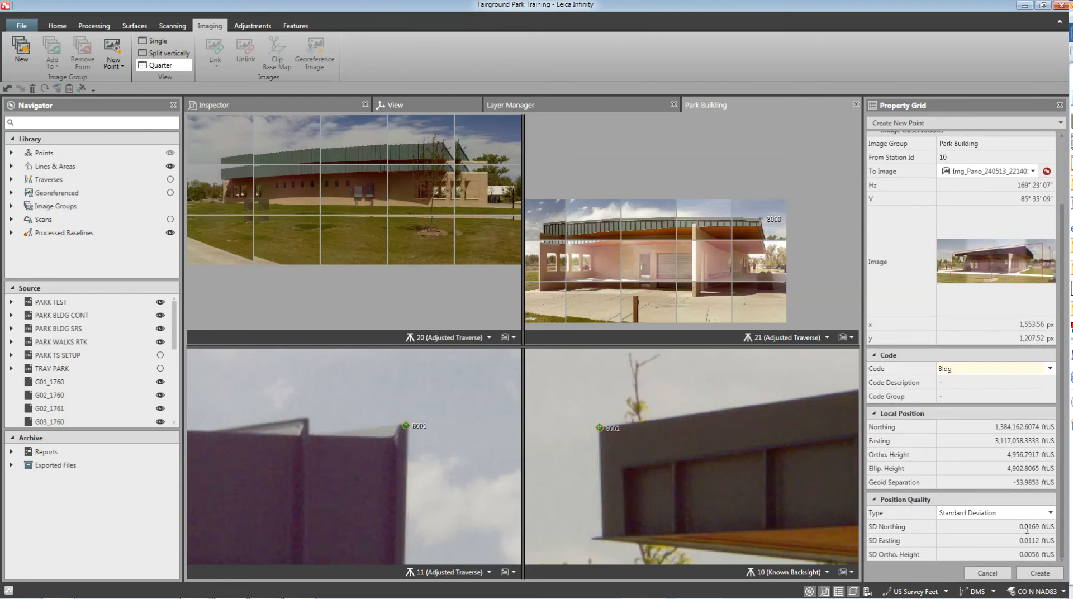
{"action": "left_click", "coordinate": [1045, 576]}
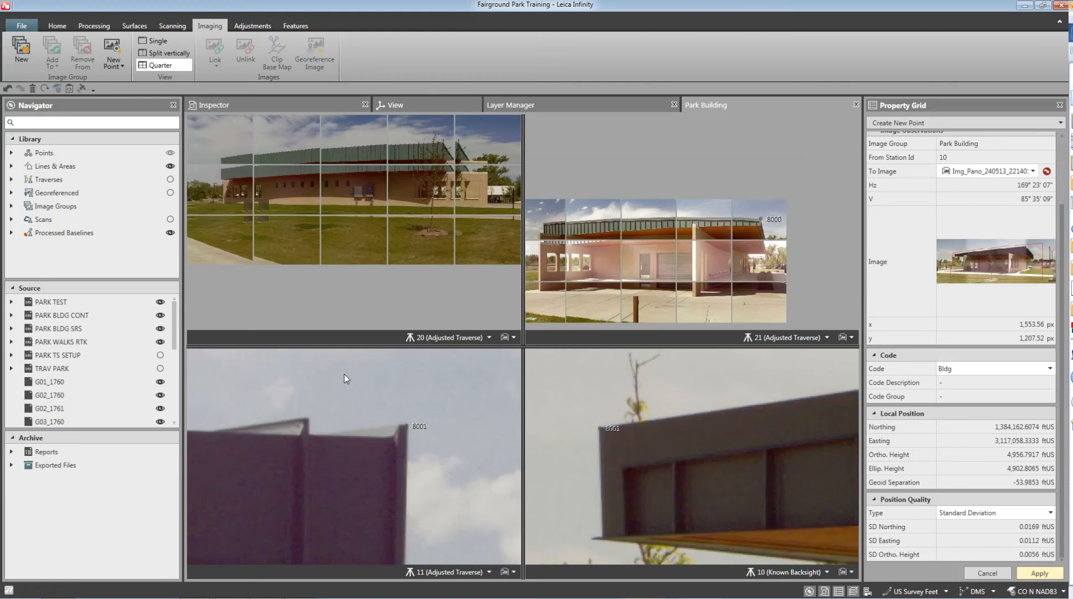
{"action": "scroll", "coordinate": [392, 409], "scroll_direction": "down", "scroll_amount": 1}
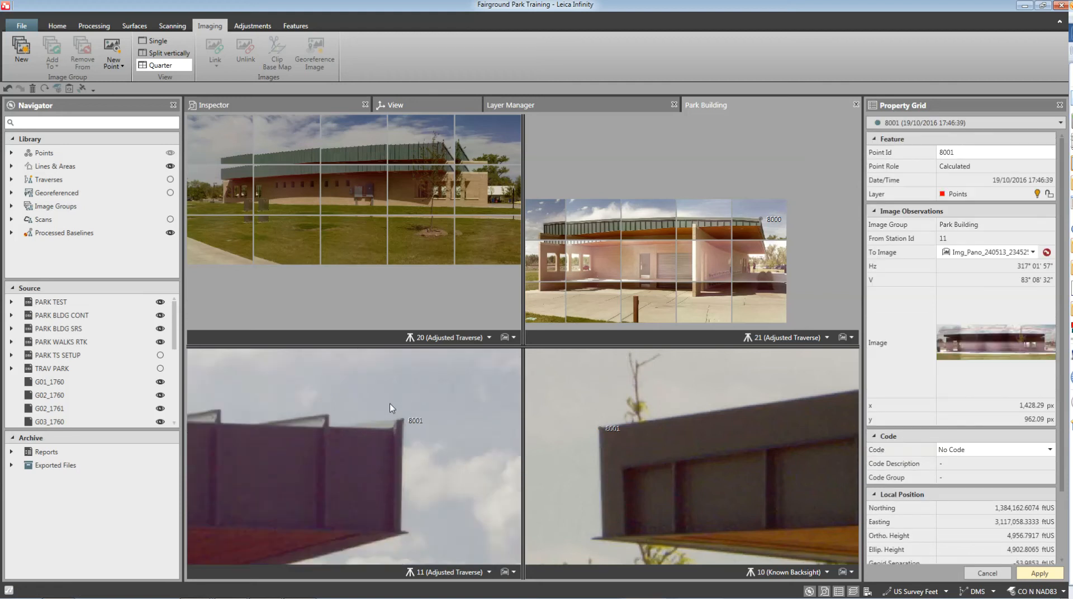
{"action": "scroll", "coordinate": [454, 417], "scroll_direction": "down", "scroll_amount": 3}
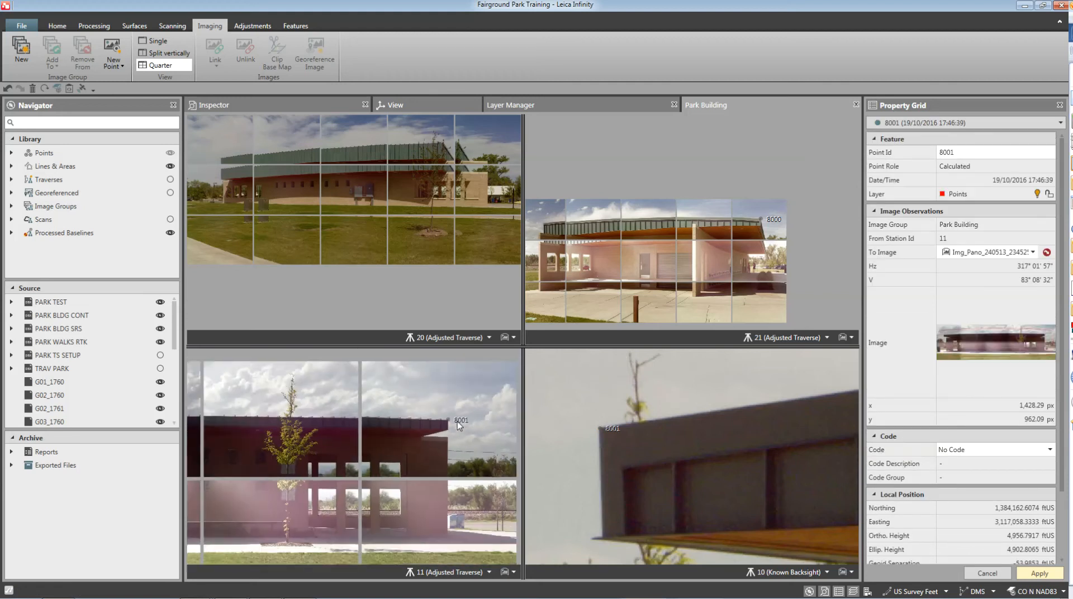
Start another image point in the Park Building group with point ID 8002 and code Bldg
{"action": "scroll", "coordinate": [458, 422], "scroll_direction": "down", "scroll_amount": 3}
{"action": "scroll", "coordinate": [726, 453], "scroll_direction": "down", "scroll_amount": 2}
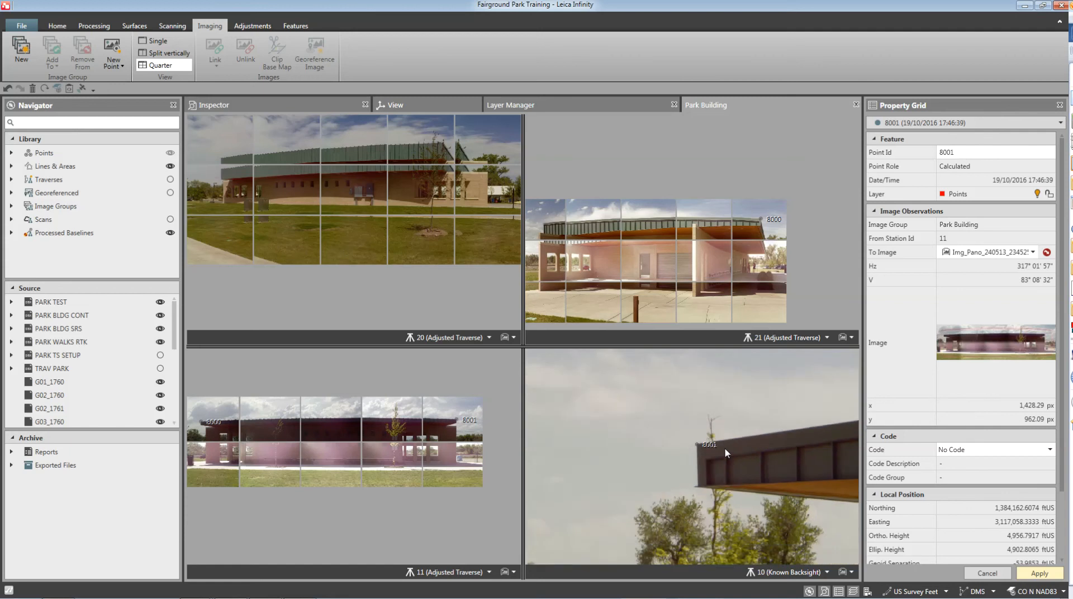
{"action": "scroll", "coordinate": [726, 453], "scroll_direction": "down", "scroll_amount": 5}
{"action": "scroll", "coordinate": [634, 429], "scroll_direction": "down", "scroll_amount": 1}
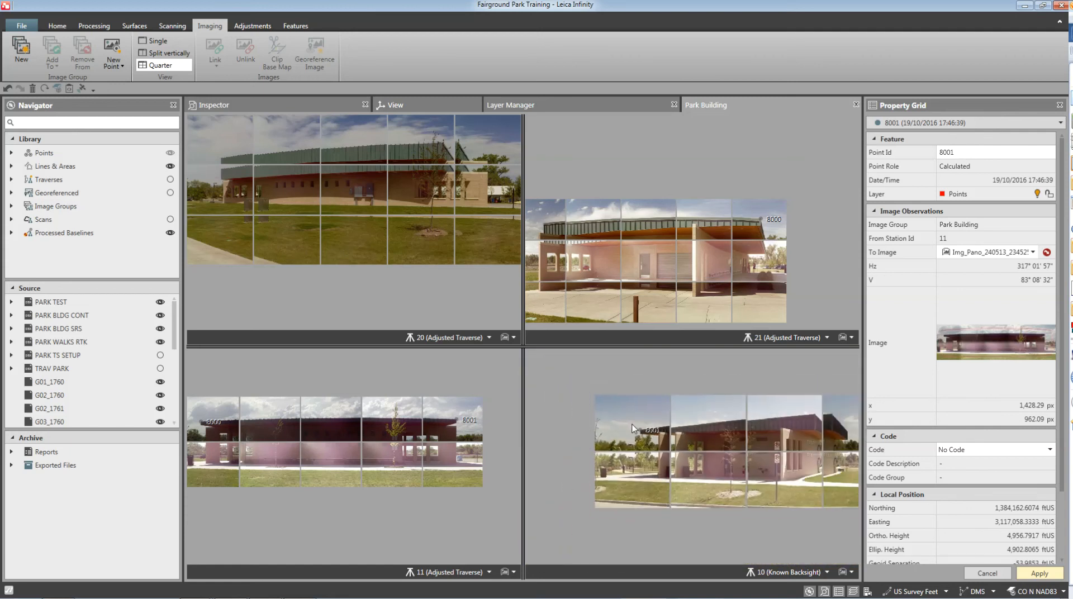
{"action": "left_click", "coordinate": [115, 54]}
{"action": "left_click", "coordinate": [123, 78]}
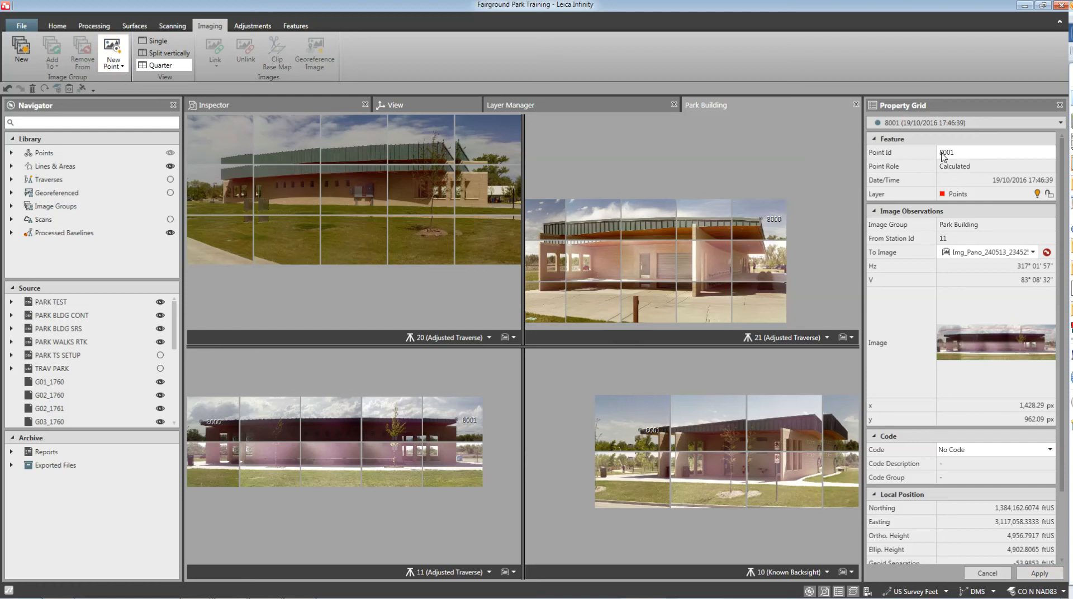
{"action": "left_click_drag", "start_coordinate": [979, 153], "coordinate": [927, 155]}
{"action": "type", "text": "8002"}
{"action": "left_click", "coordinate": [987, 452]}
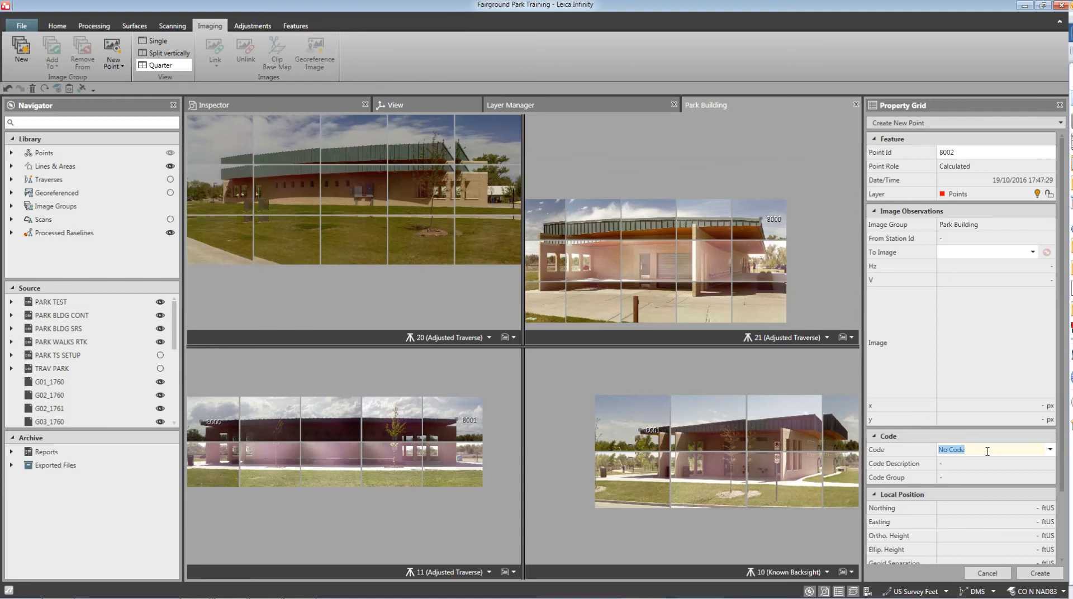
{"action": "type", "text": "Bldg"}
Mark point 8002 at the top of the roof's near right corner in the station 10 image
{"action": "scroll", "coordinate": [815, 401], "scroll_direction": "up", "scroll_amount": 1}
{"action": "scroll", "coordinate": [814, 401], "scroll_direction": "up", "scroll_amount": 4}
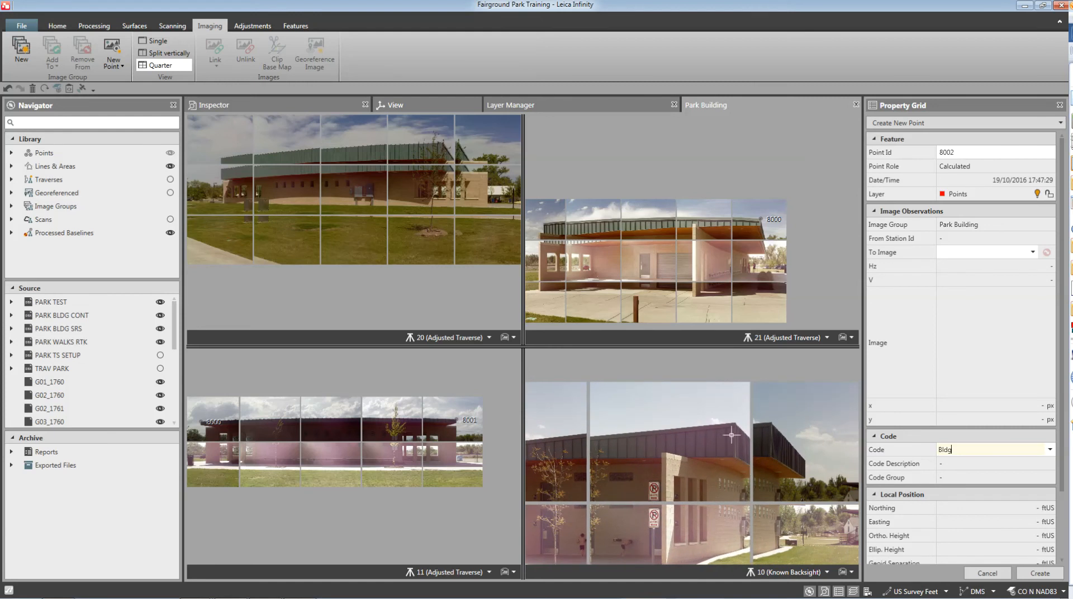
{"action": "scroll", "coordinate": [775, 423], "scroll_direction": "up", "scroll_amount": 3}
{"action": "scroll", "coordinate": [671, 434], "scroll_direction": "up", "scroll_amount": 2}
{"action": "scroll", "coordinate": [671, 434], "scroll_direction": "up", "scroll_amount": 1}
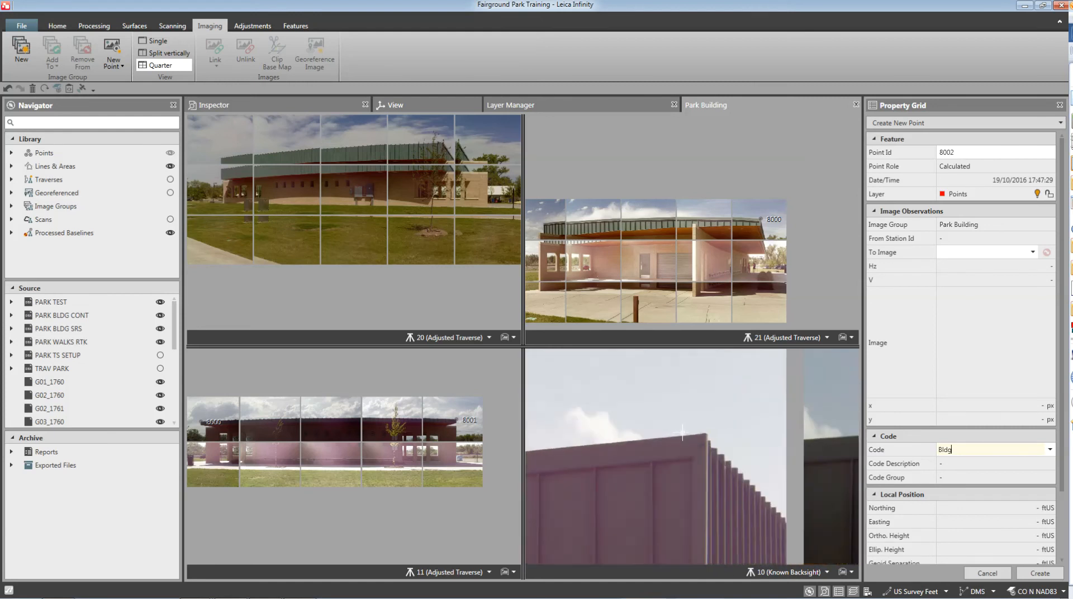
{"action": "scroll", "coordinate": [683, 433], "scroll_direction": "up", "scroll_amount": 1}
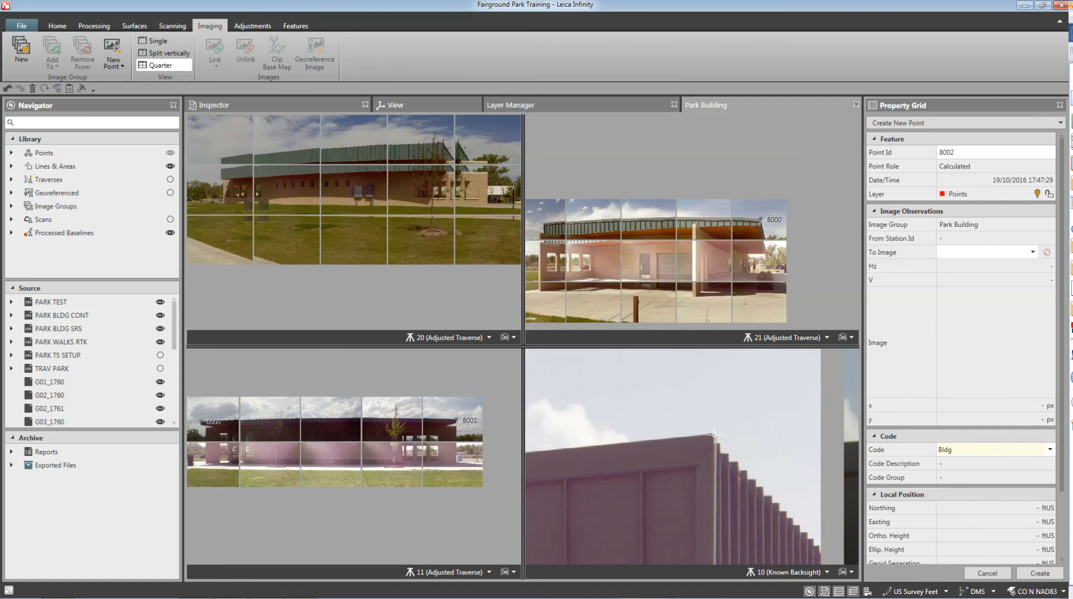
{"action": "left_click", "coordinate": [714, 434]}
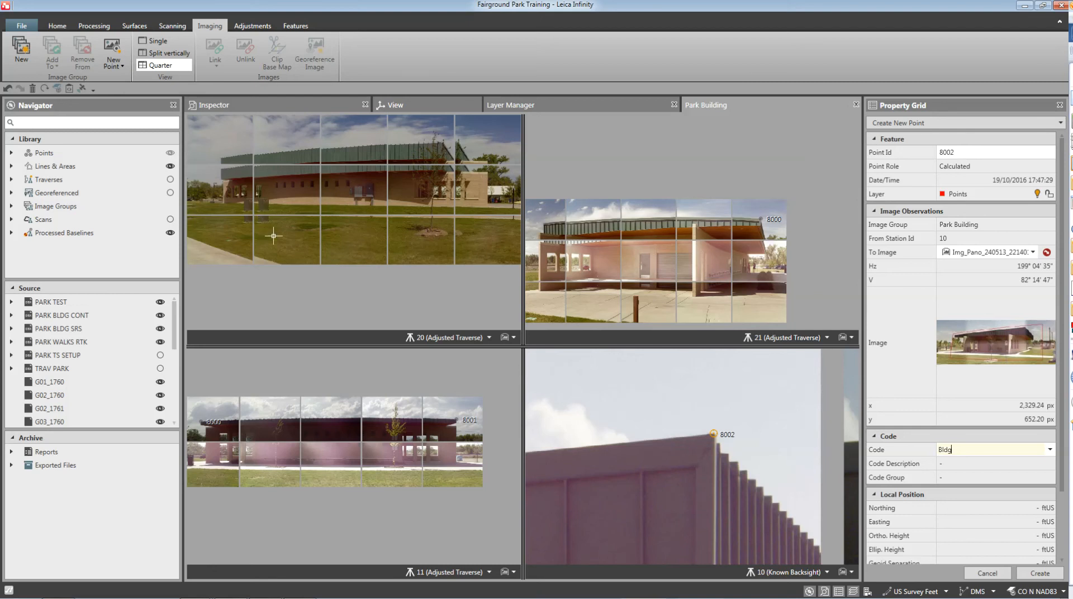
Compare the roof ends in the station 10 and station 20 images to identify the corner matching point 8002
{"action": "scroll", "coordinate": [671, 486], "scroll_direction": "down", "scroll_amount": 5}
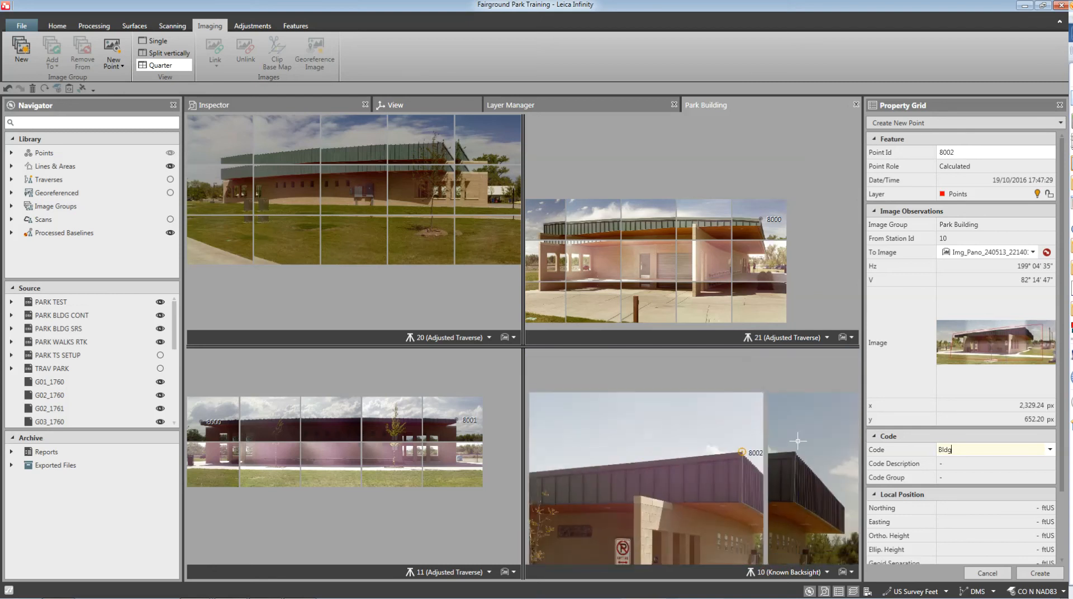
{"action": "scroll", "coordinate": [721, 472], "scroll_direction": "down", "scroll_amount": 2}
{"action": "scroll", "coordinate": [721, 472], "scroll_direction": "down", "scroll_amount": 2}
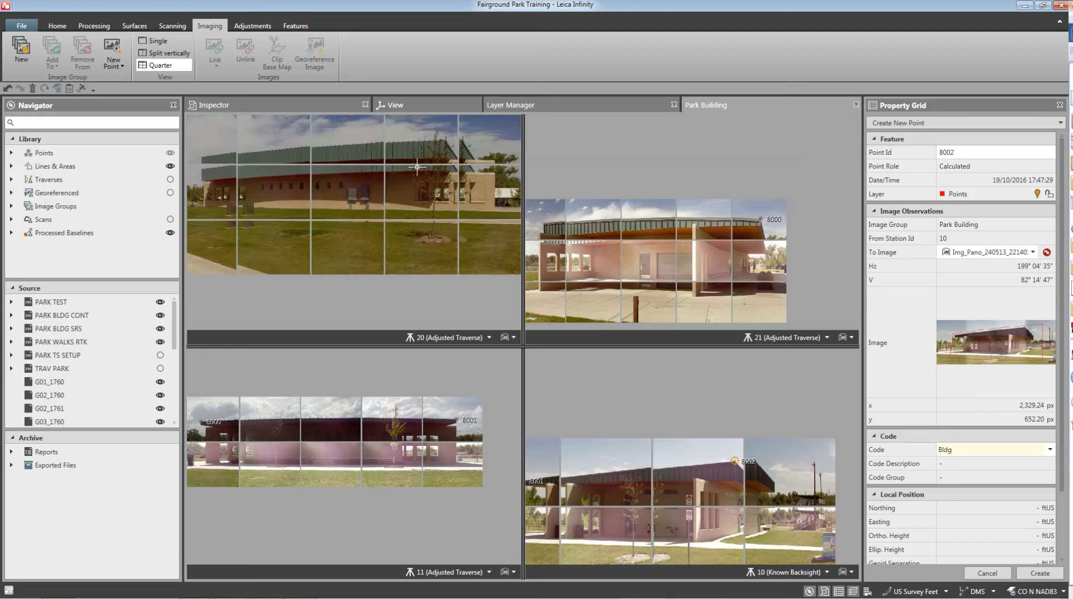
{"action": "scroll", "coordinate": [416, 173], "scroll_direction": "up", "scroll_amount": 3}
{"action": "mouse_move", "coordinate": [415, 197]}
{"action": "left_mouse_down"}
{"action": "mouse_move", "coordinate": [454, 203]}
{"action": "mouse_move", "coordinate": [432, 193]}
{"action": "left_mouse_up"}
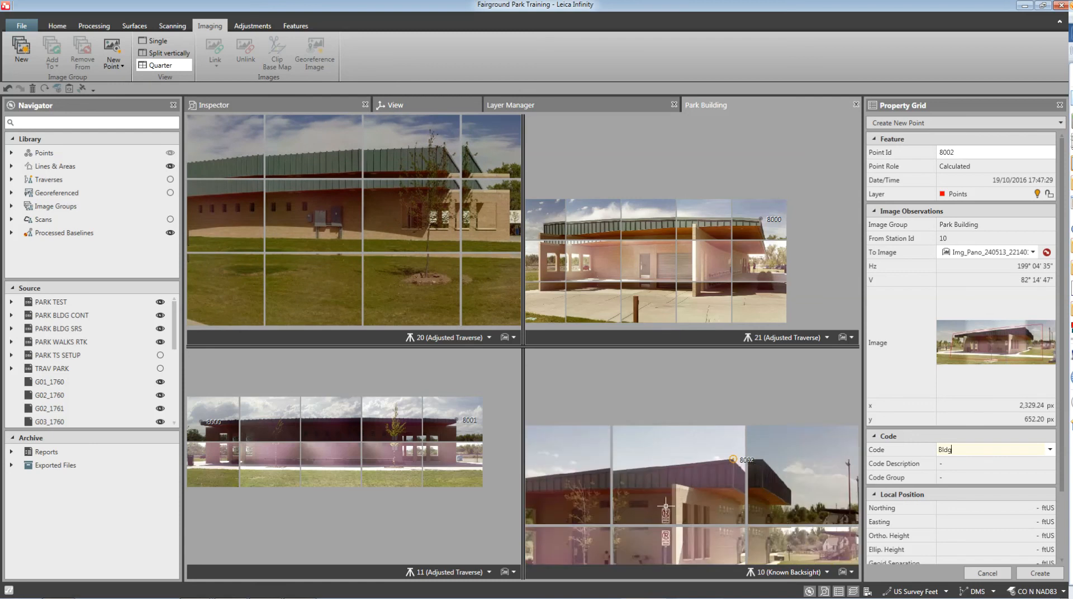
{"action": "scroll", "coordinate": [699, 494], "scroll_direction": "down", "scroll_amount": 1}
{"action": "scroll", "coordinate": [700, 495], "scroll_direction": "up", "scroll_amount": 2}
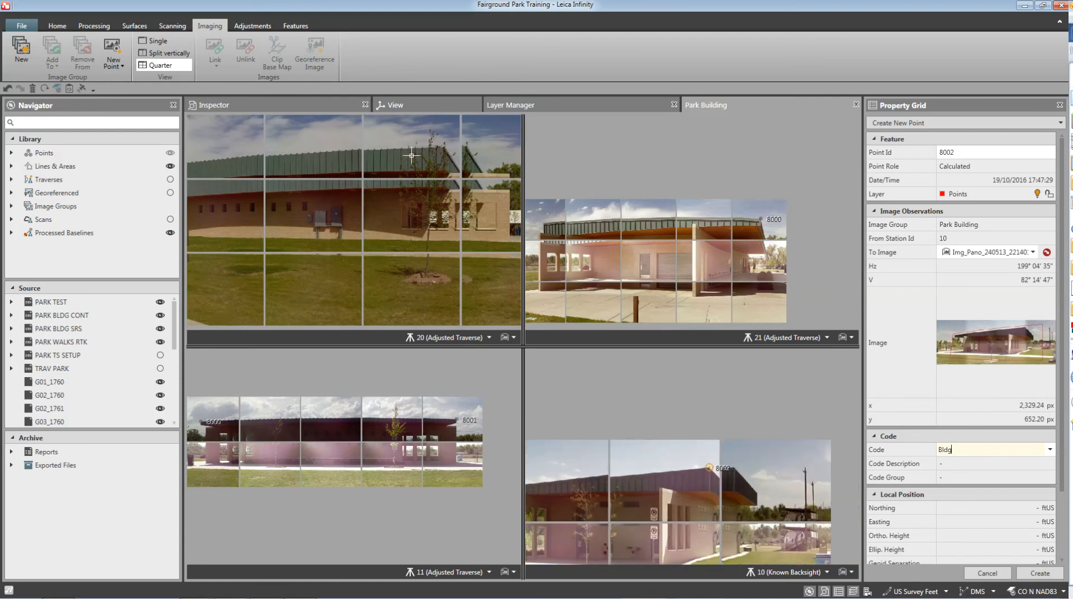
{"action": "scroll", "coordinate": [653, 466], "scroll_direction": "down", "scroll_amount": 2}
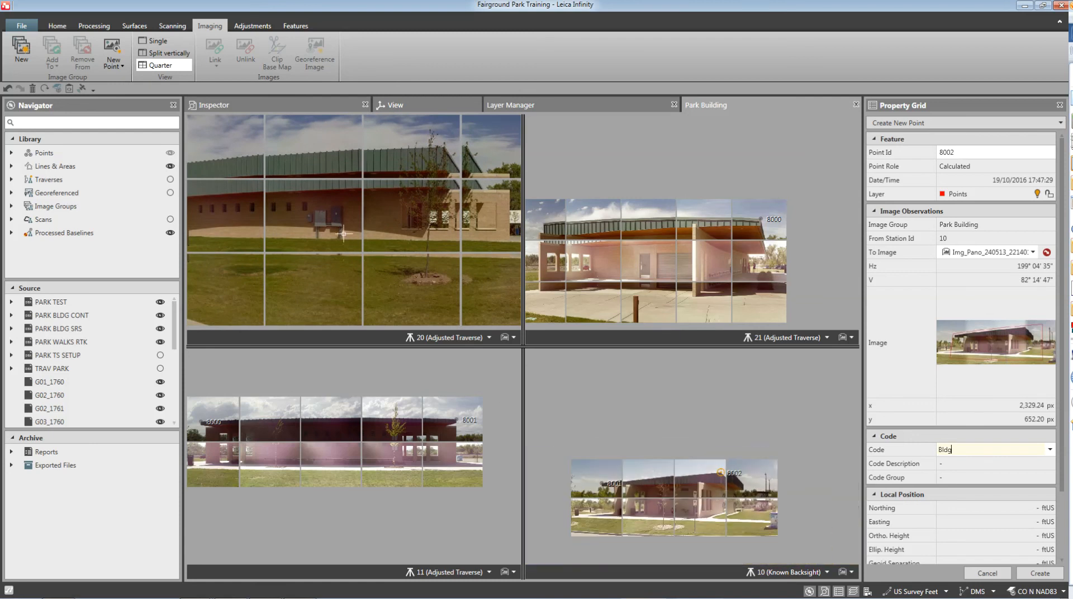
{"action": "scroll", "coordinate": [379, 212], "scroll_direction": "up", "scroll_amount": 3}
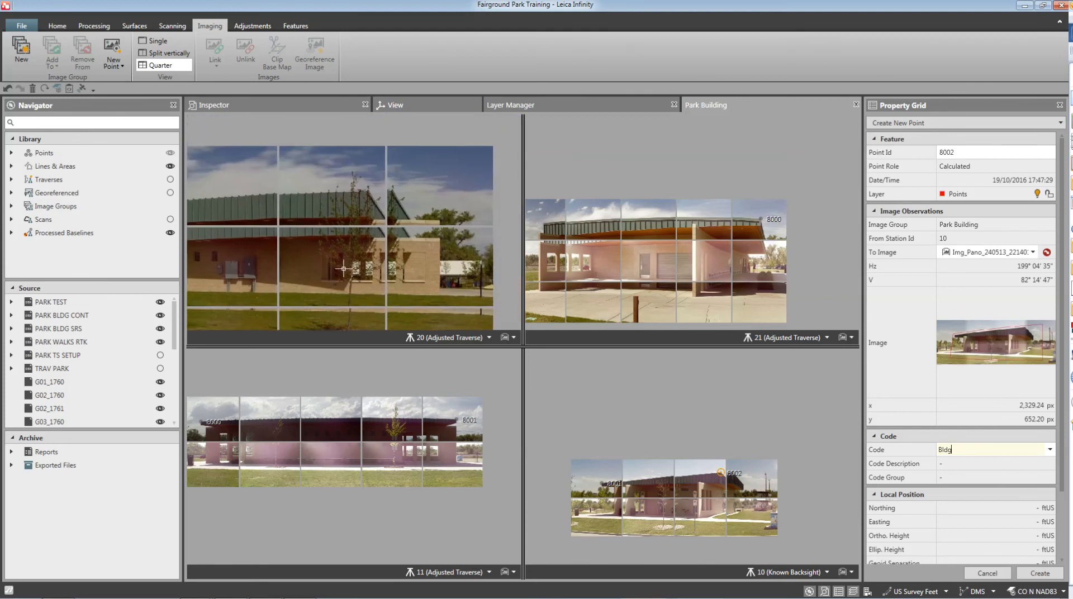
{"action": "scroll", "coordinate": [362, 194], "scroll_direction": "up", "scroll_amount": 3}
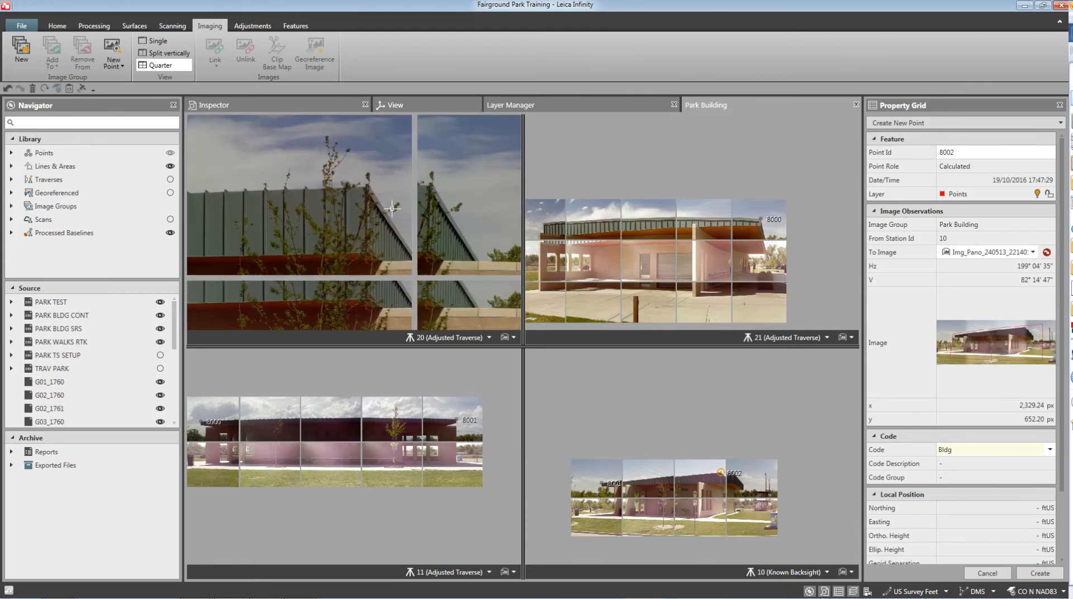
{"action": "scroll", "coordinate": [400, 227], "scroll_direction": "down", "scroll_amount": 2}
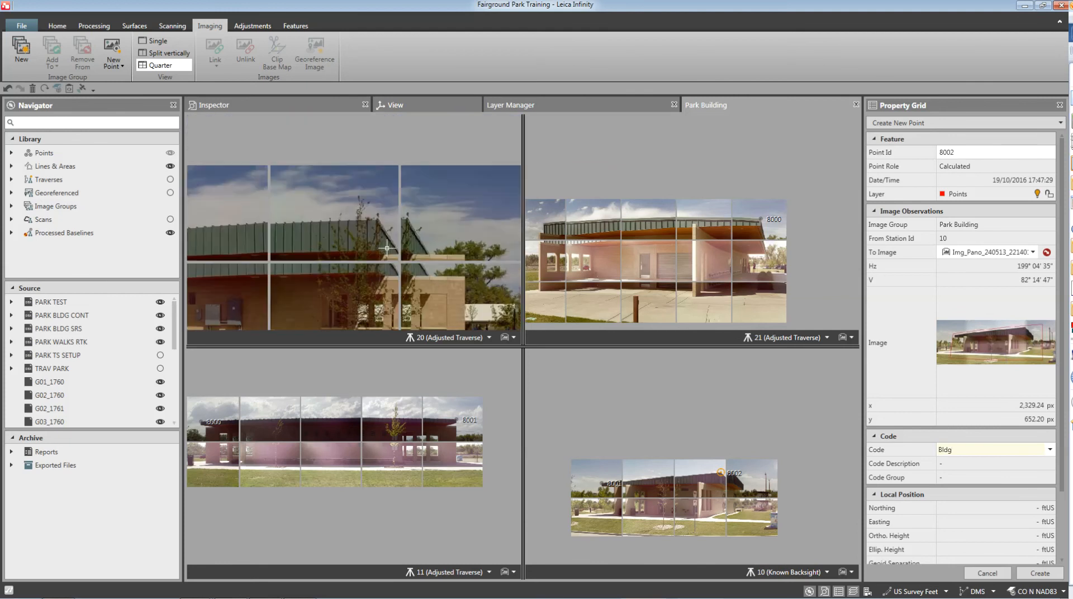
{"action": "scroll", "coordinate": [387, 246], "scroll_direction": "up", "scroll_amount": 1}
{"action": "scroll", "coordinate": [383, 228], "scroll_direction": "up", "scroll_amount": 1}
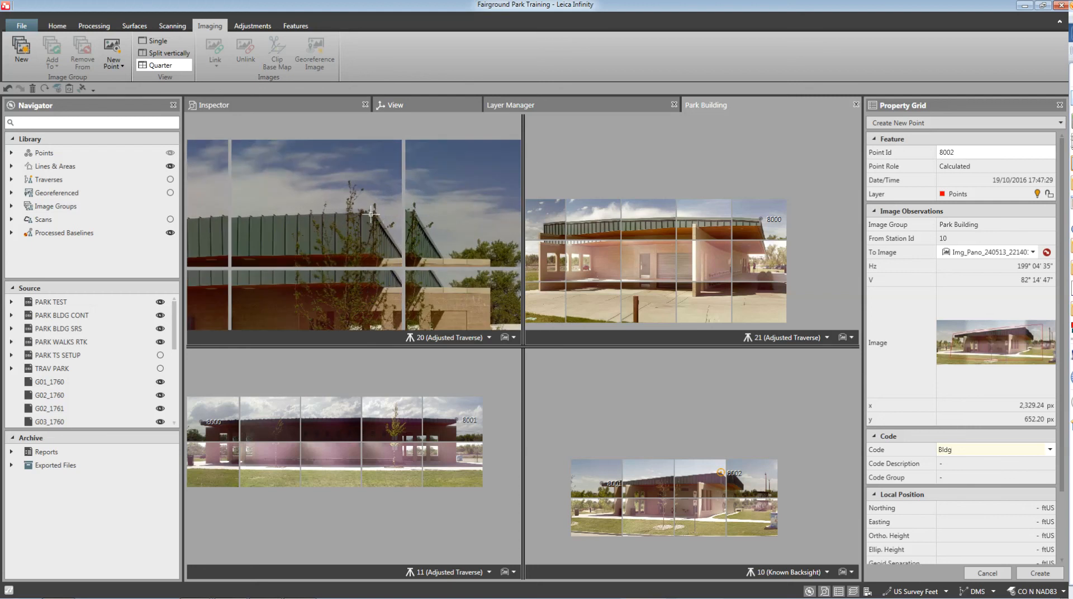
{"action": "scroll", "coordinate": [368, 213], "scroll_direction": "down", "scroll_amount": 4}
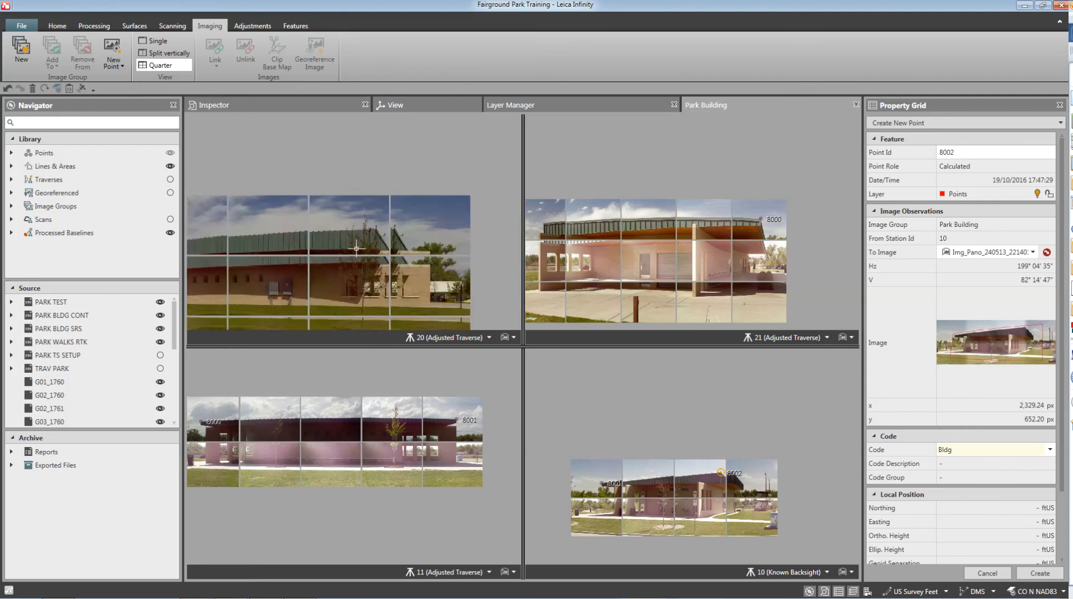
Mark the matching top corner at the roof's left end in the station 20 image and create point 8002
{"action": "scroll", "coordinate": [409, 278], "scroll_direction": "up", "scroll_amount": 1}
{"action": "scroll", "coordinate": [293, 259], "scroll_direction": "up", "scroll_amount": 3}
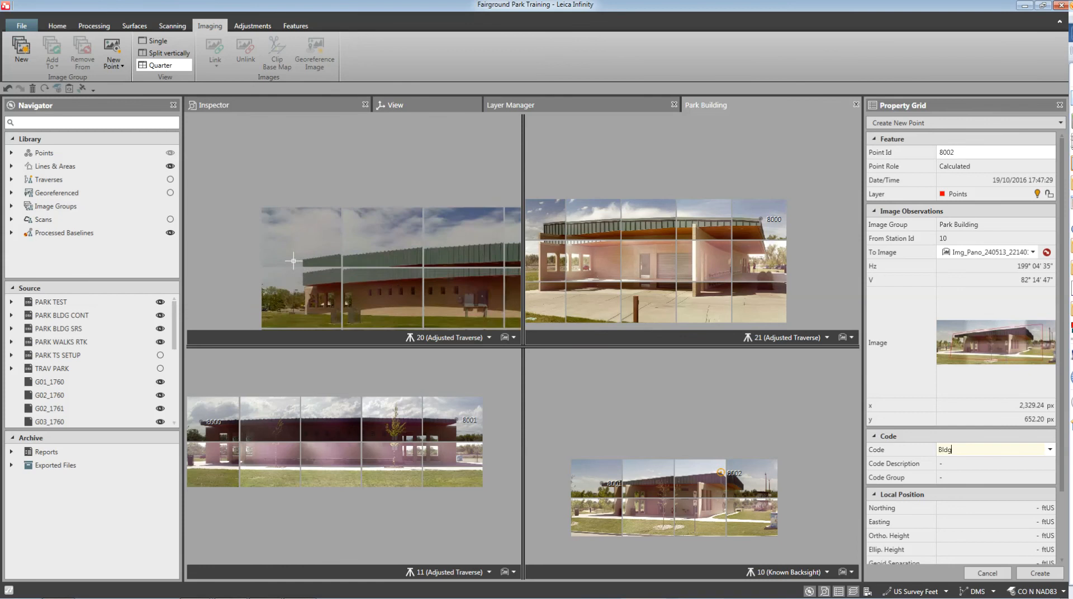
{"action": "scroll", "coordinate": [296, 263], "scroll_direction": "up", "scroll_amount": 4}
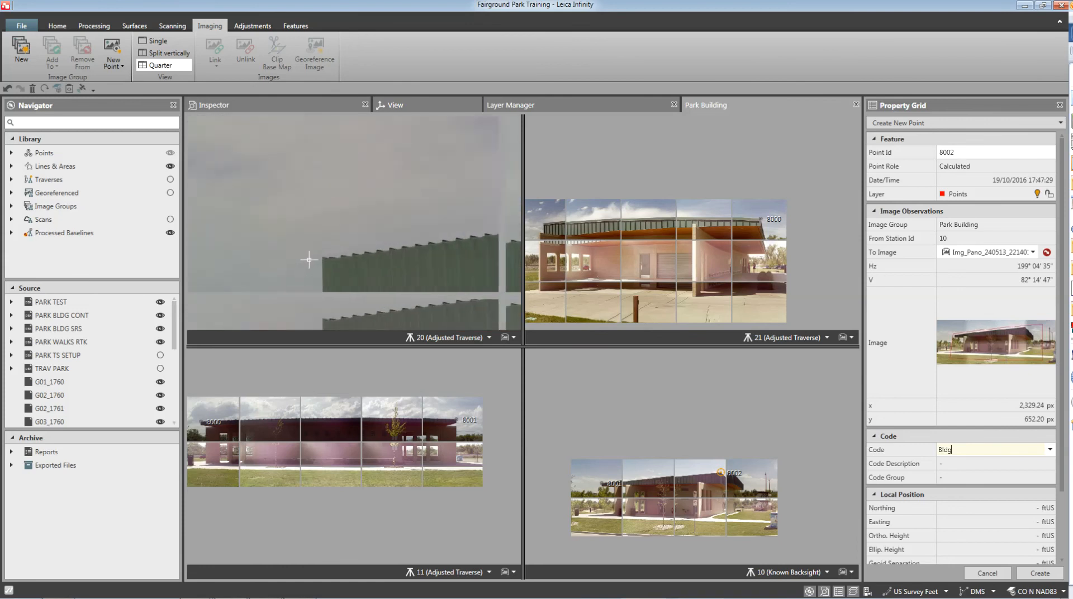
{"action": "scroll", "coordinate": [327, 261], "scroll_direction": "up", "scroll_amount": 2}
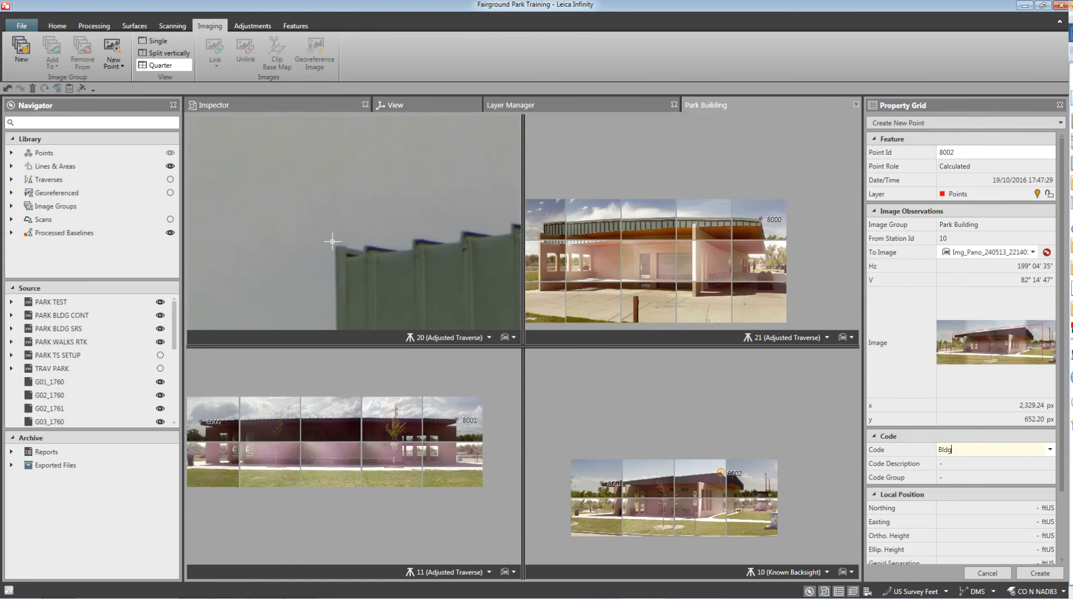
{"action": "left_click", "coordinate": [336, 246]}
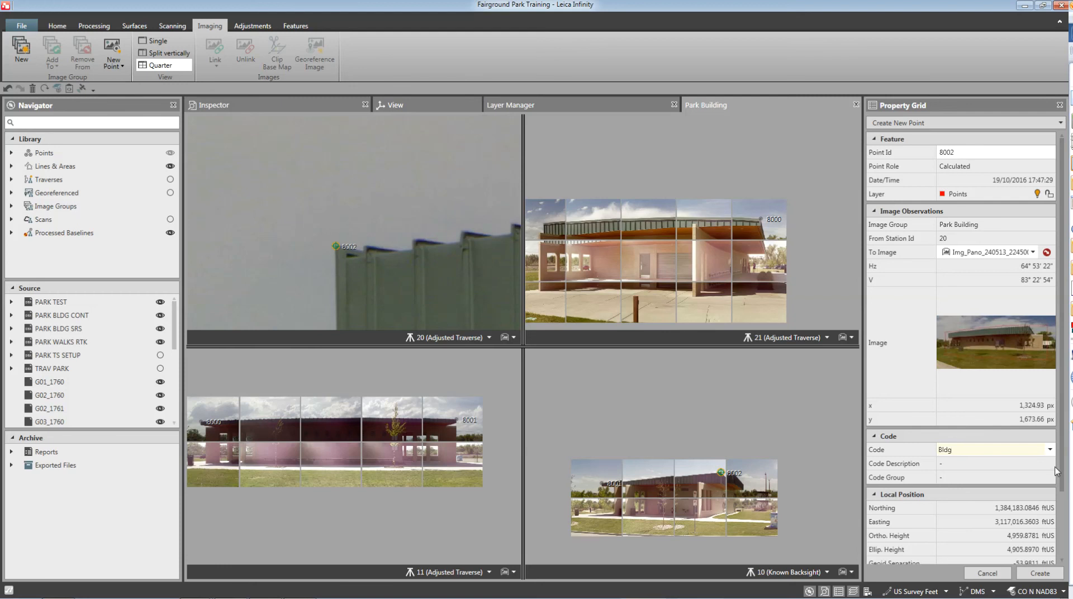
{"action": "left_click_drag", "start_coordinate": [1062, 492], "coordinate": [1063, 556]}
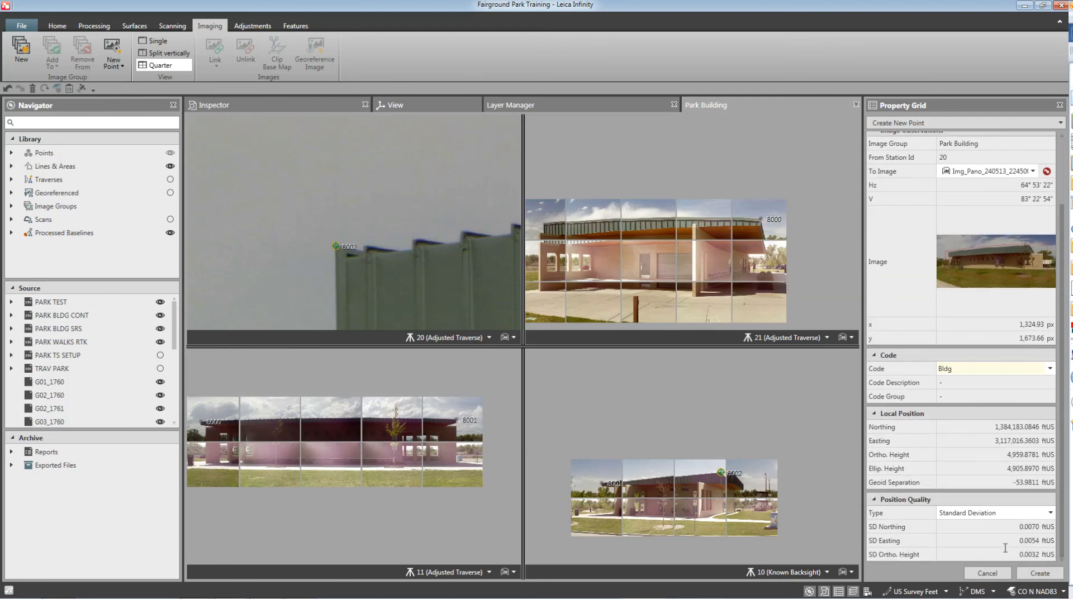
{"action": "left_click", "coordinate": [1039, 575]}
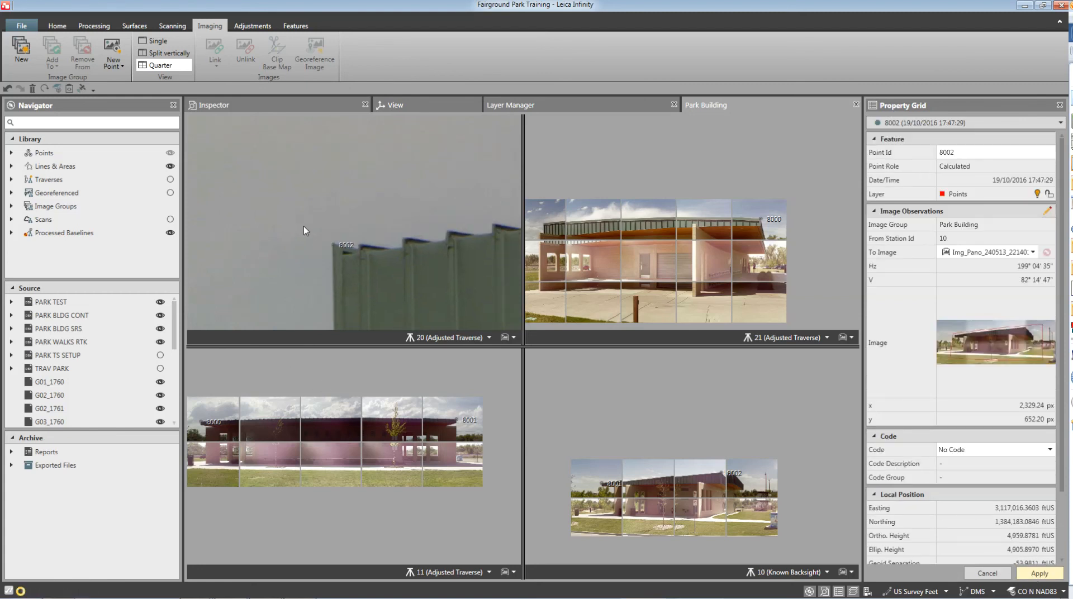
Start another image point in the Park Building group with point ID 8003 and code Bldg
{"action": "scroll", "coordinate": [303, 225], "scroll_direction": "down", "scroll_amount": 3}
{"action": "scroll", "coordinate": [303, 223], "scroll_direction": "down", "scroll_amount": 3}
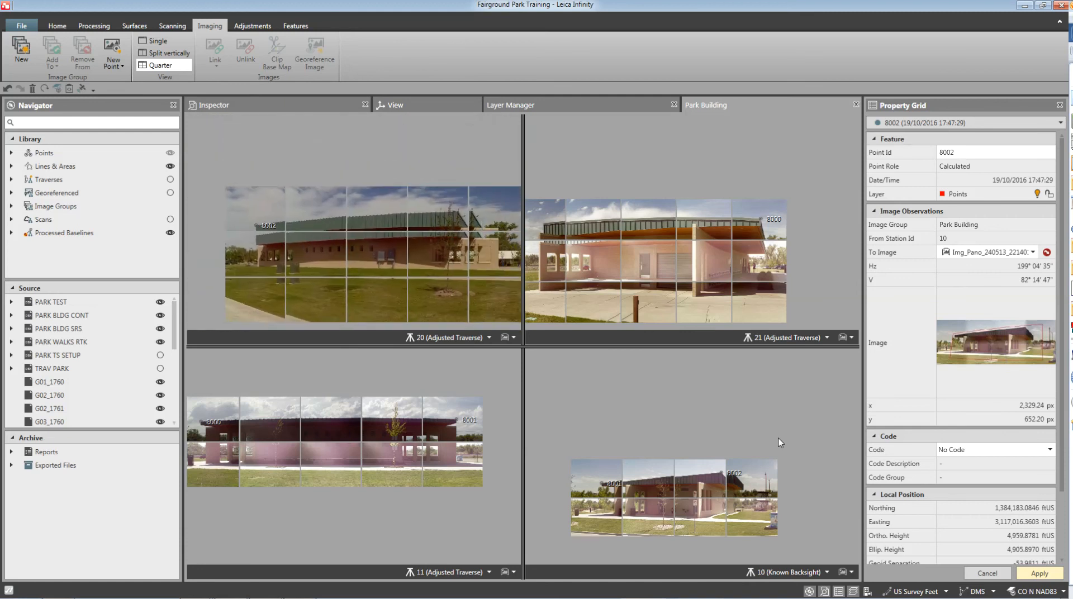
{"action": "left_click", "coordinate": [116, 60]}
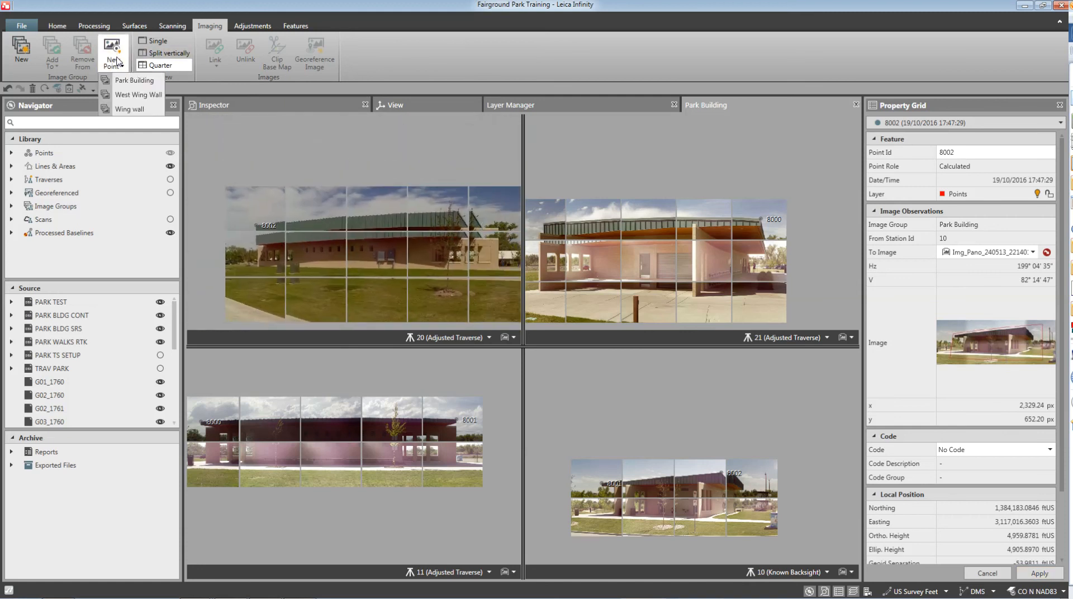
{"action": "left_click", "coordinate": [134, 80]}
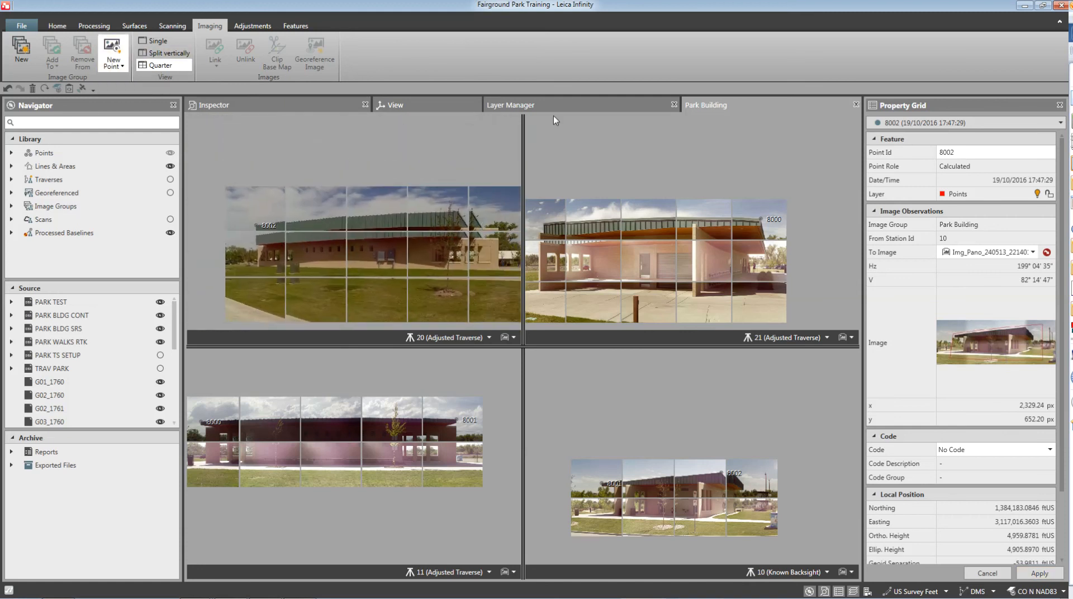
{"action": "left_click", "coordinate": [956, 155]}
{"action": "type", "text": "8003"}
{"action": "left_click", "coordinate": [976, 447]}
{"action": "type", "text": "Bldg"}
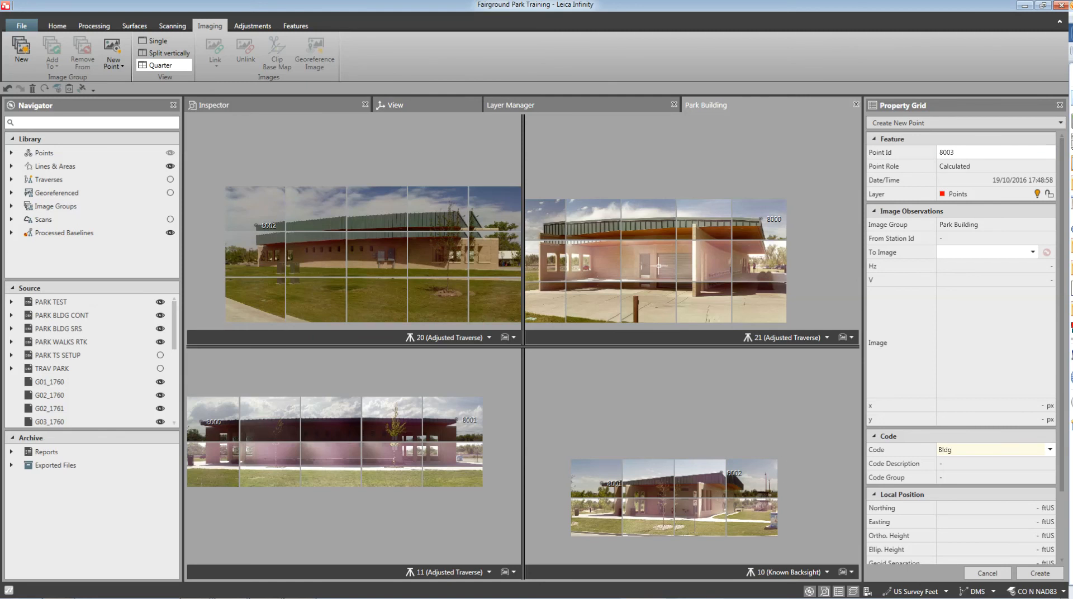
Mark point 8003 at the top of the roof's left end corner in the station 21 image
{"action": "scroll", "coordinate": [530, 240], "scroll_direction": "up", "scroll_amount": 5}
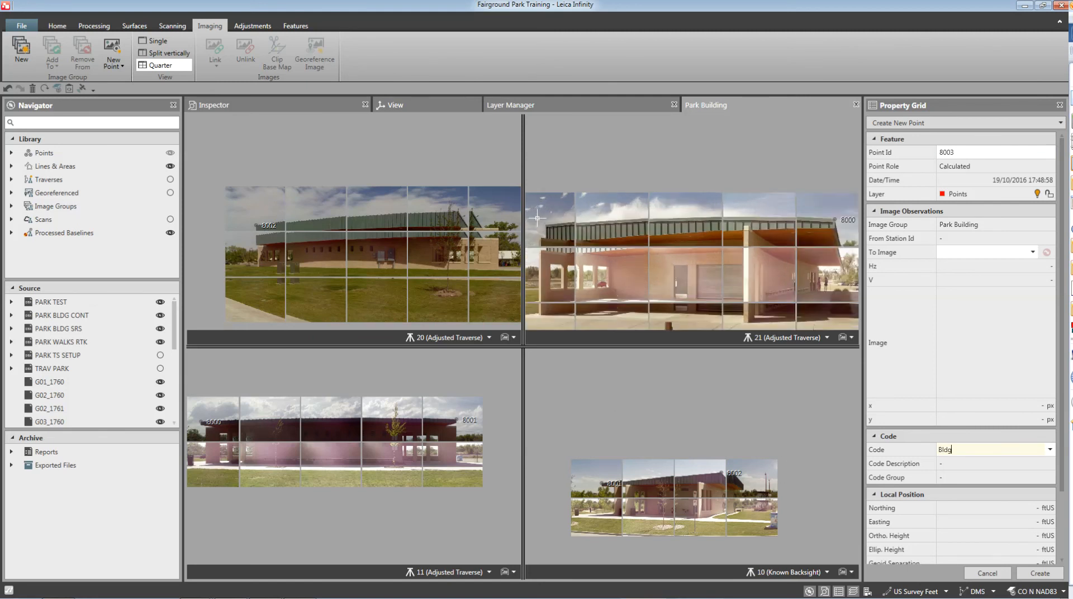
{"action": "scroll", "coordinate": [546, 223], "scroll_direction": "up", "scroll_amount": 4}
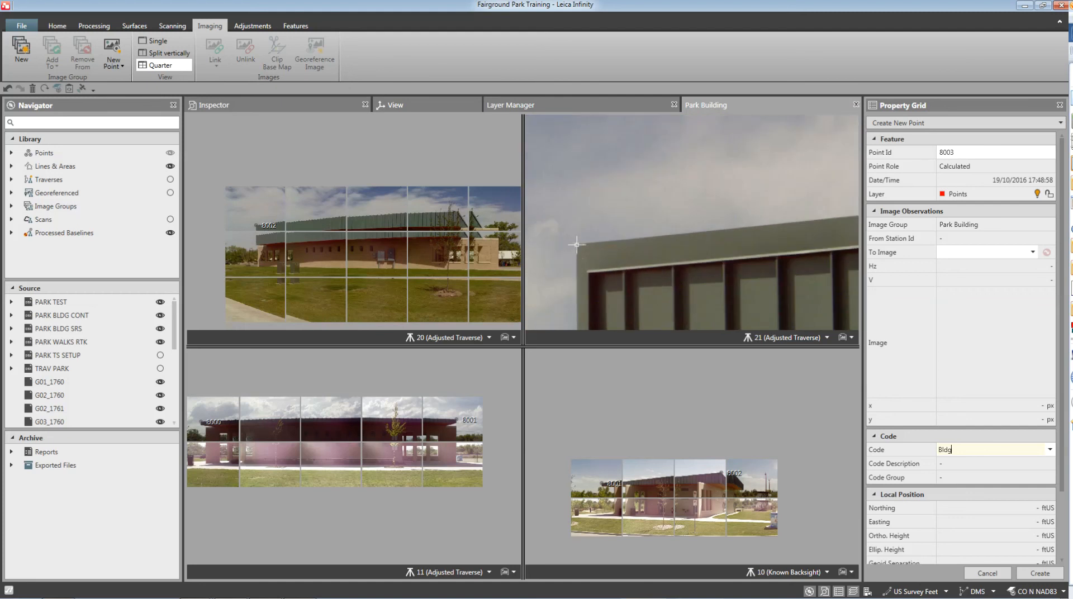
{"action": "left_click", "coordinate": [577, 244]}
Mark the matching top corner for point 8003 behind the tree at the roof's right end in the station 20 image
{"action": "scroll", "coordinate": [458, 213], "scroll_direction": "up", "scroll_amount": 3}
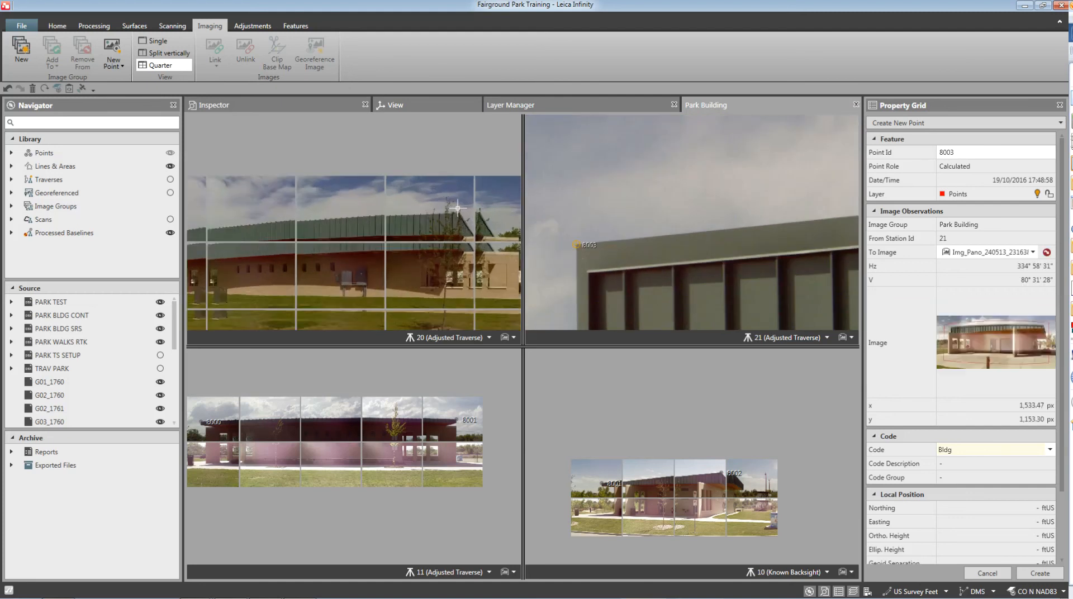
{"action": "scroll", "coordinate": [442, 227], "scroll_direction": "up", "scroll_amount": 3}
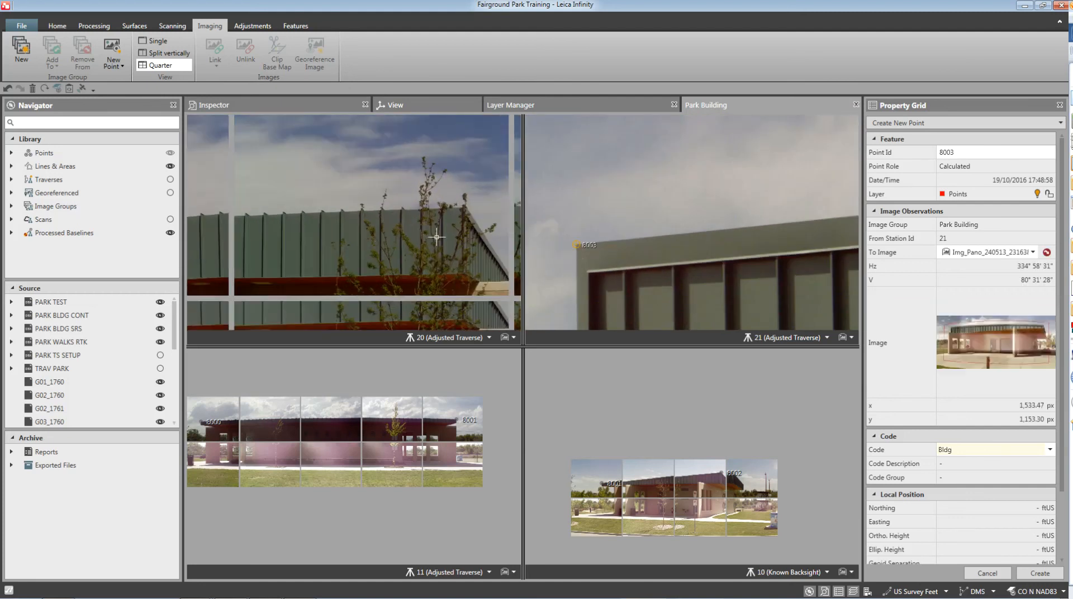
{"action": "scroll", "coordinate": [436, 202], "scroll_direction": "up", "scroll_amount": 3}
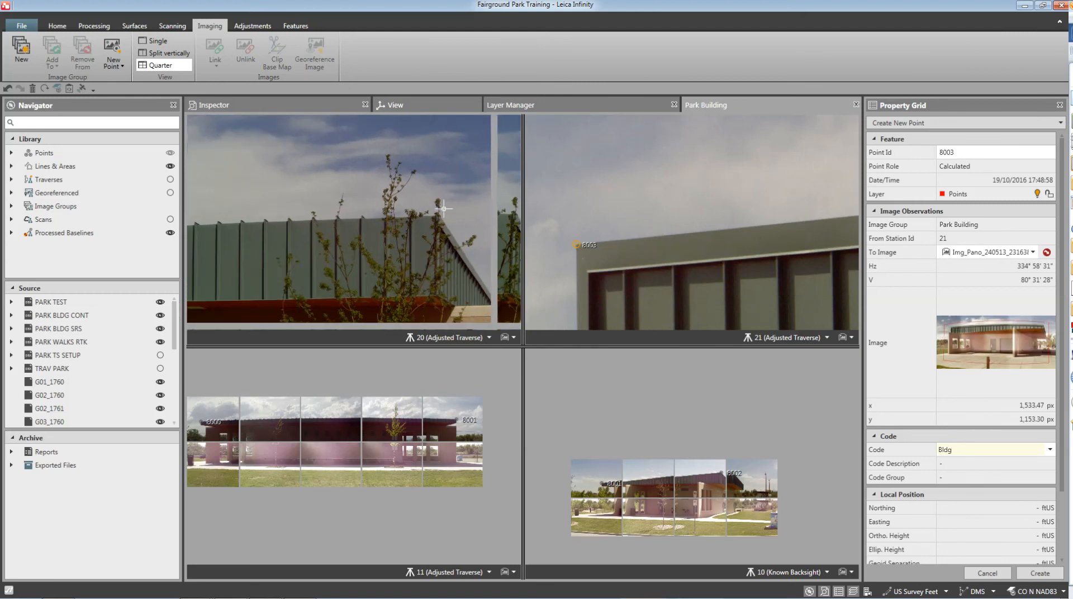
{"action": "scroll", "coordinate": [453, 235], "scroll_direction": "up", "scroll_amount": 2}
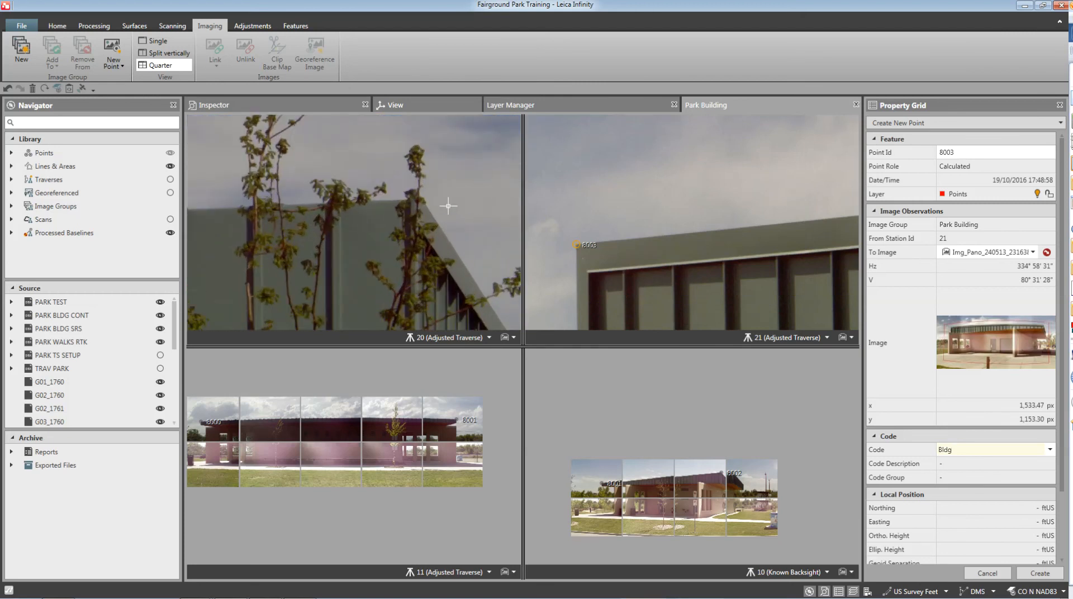
{"action": "left_click", "coordinate": [415, 191]}
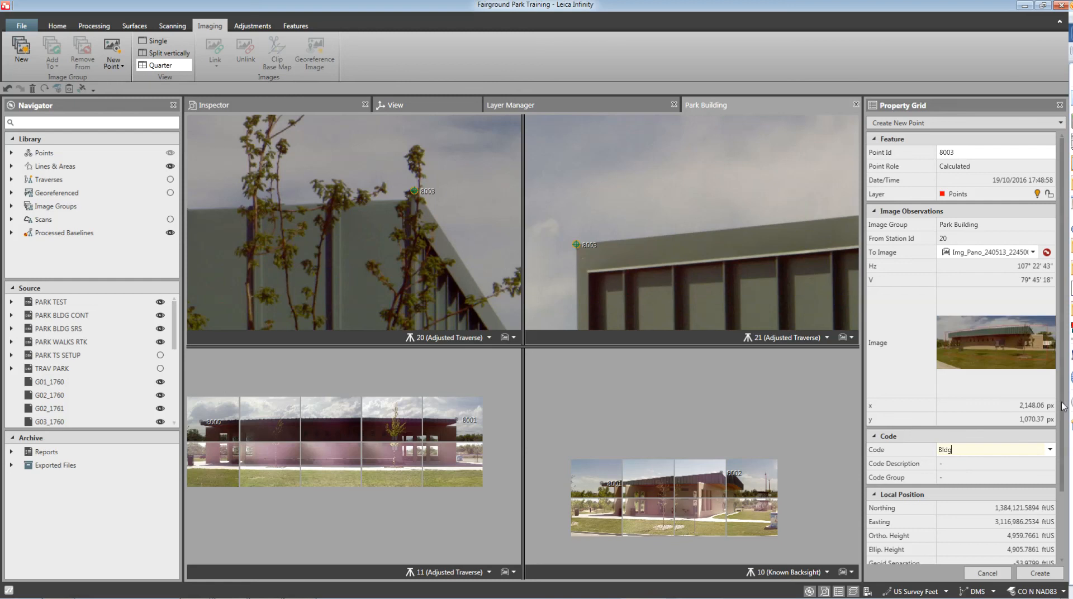
Create point 8003 from its matched corner observations in the station 20 and 21 images
{"action": "scroll", "coordinate": [1064, 407], "scroll_direction": "down", "scroll_amount": 3}
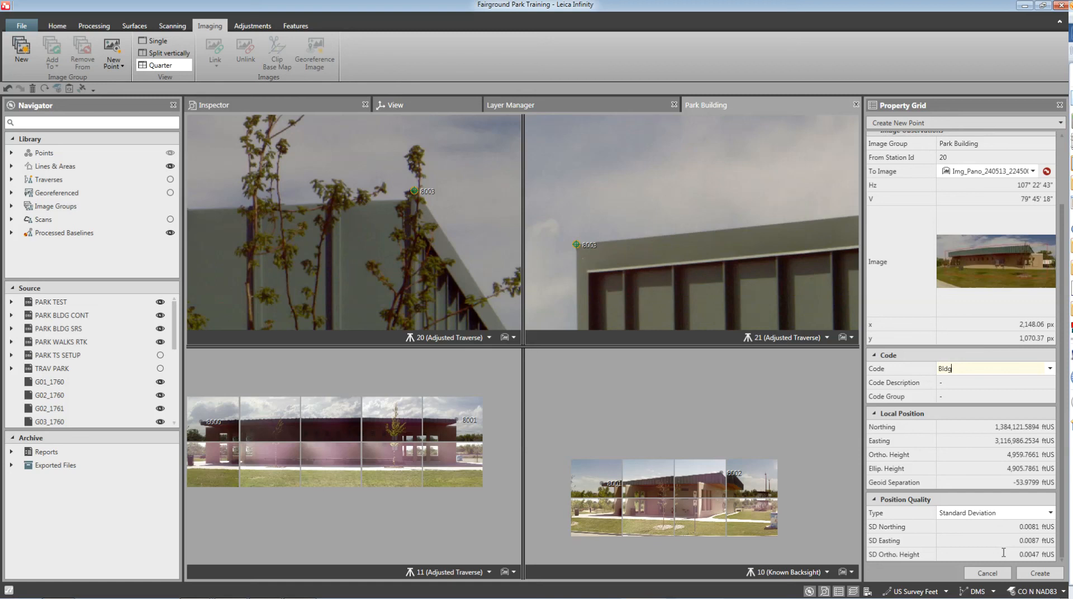
{"action": "left_click", "coordinate": [1032, 574]}
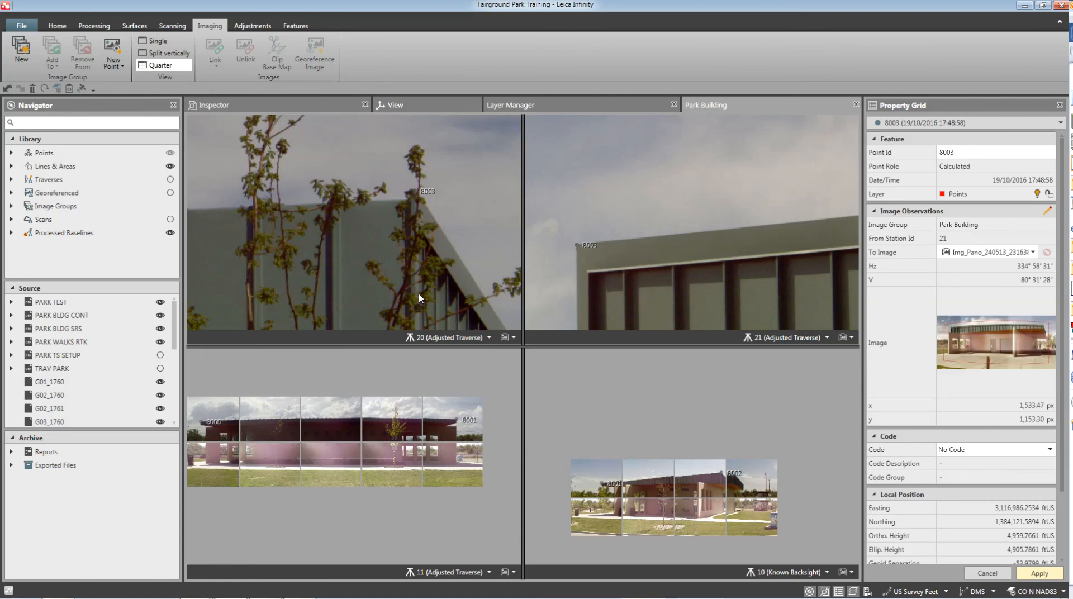
Show the survey points in the main view, change its viewing mode and tilt it into 3D
{"action": "left_click", "coordinate": [421, 105]}
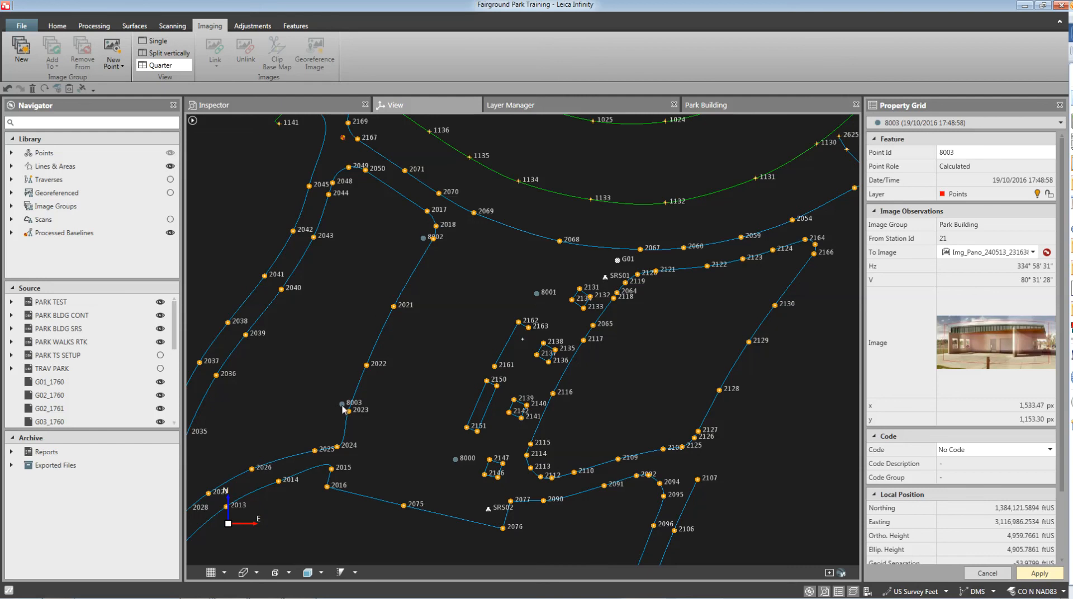
{"action": "left_click", "coordinate": [224, 573]}
{"action": "left_click", "coordinate": [224, 532]}
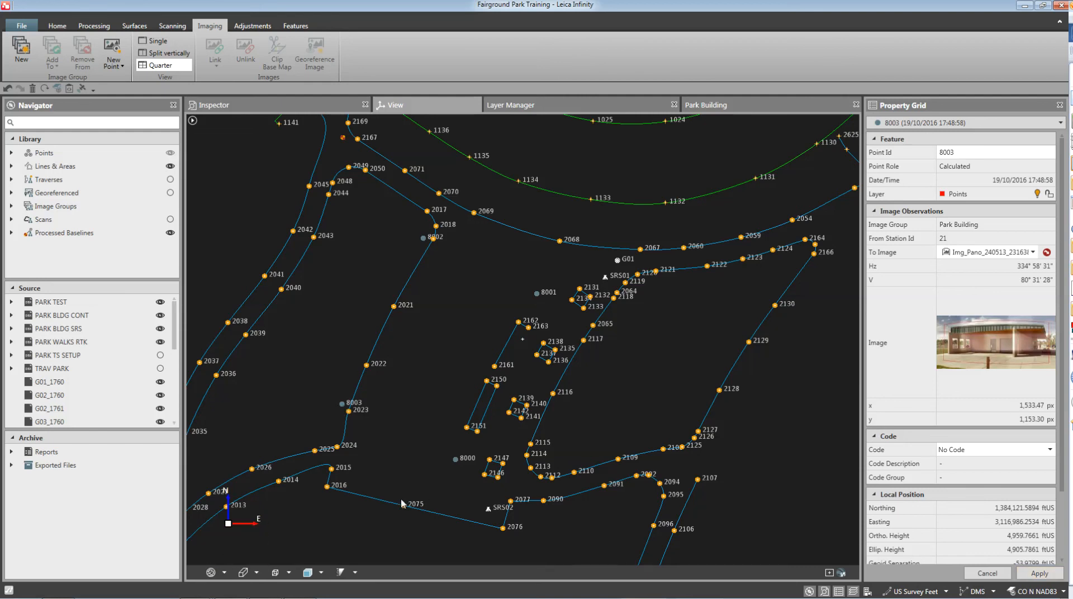
{"action": "left_click_drag", "start_coordinate": [370, 524], "coordinate": [392, 514]}
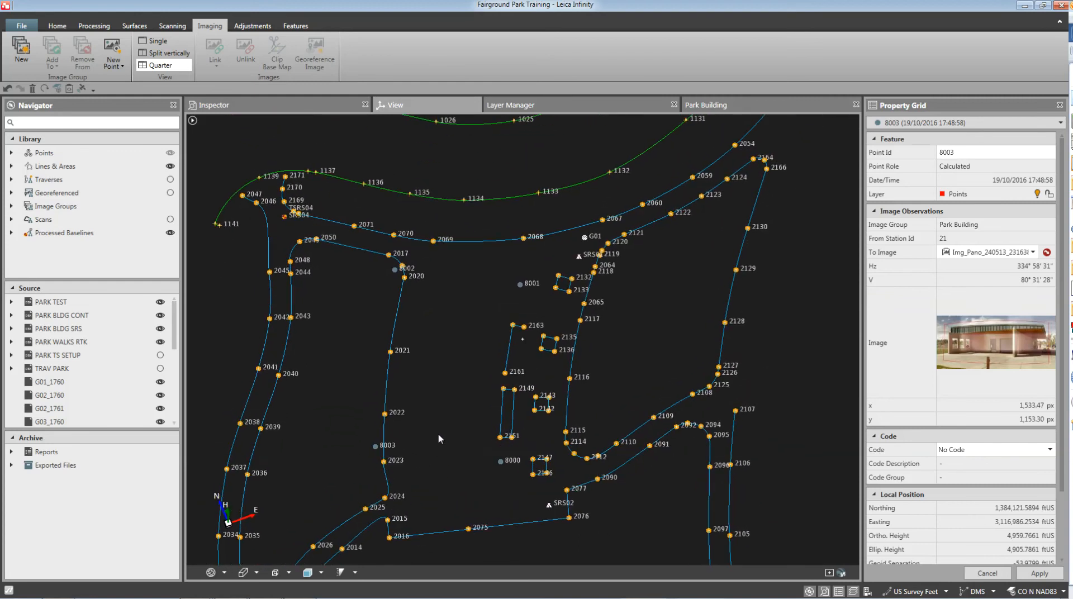
Start a new line feature with line ID Bldg 1, colour Yellow and line width 3
{"action": "left_click", "coordinate": [295, 25]}
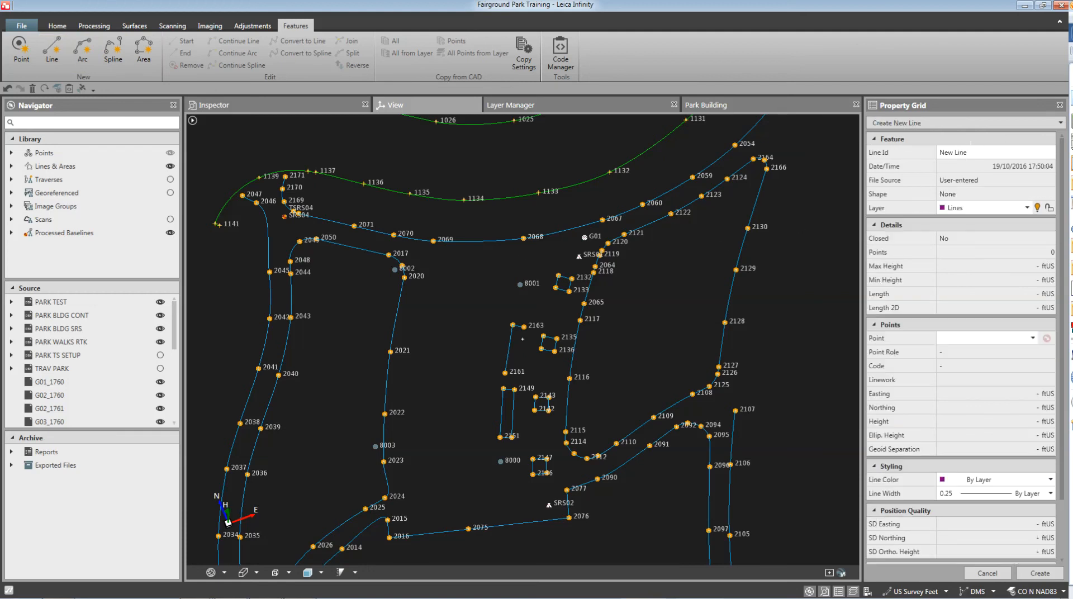
{"action": "left_click", "coordinate": [877, 155]}
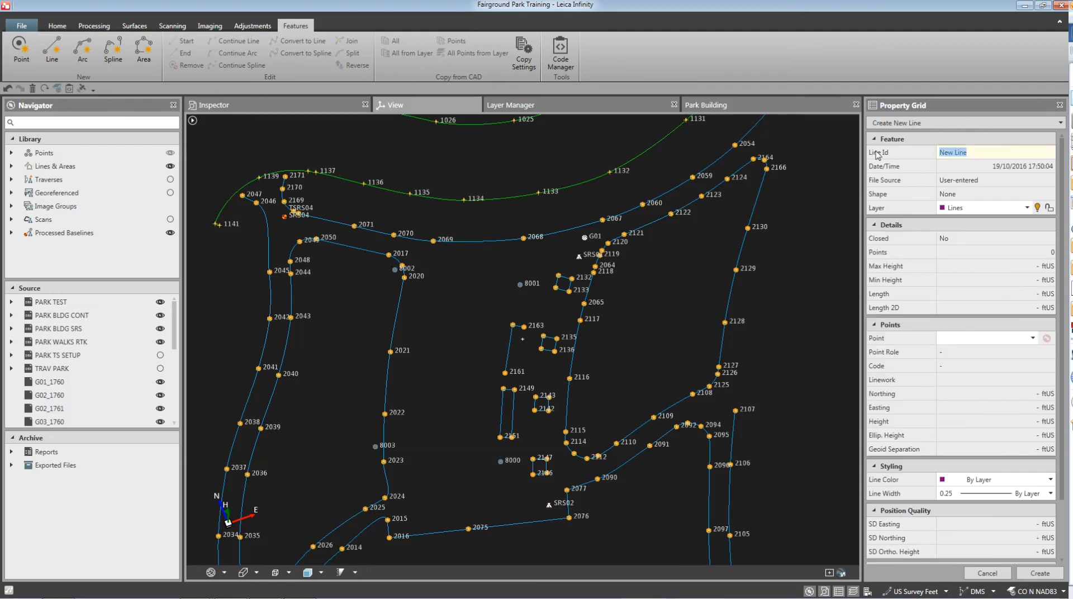
{"action": "type", "text": "B"}
{"action": "left_click", "coordinate": [1022, 480]}
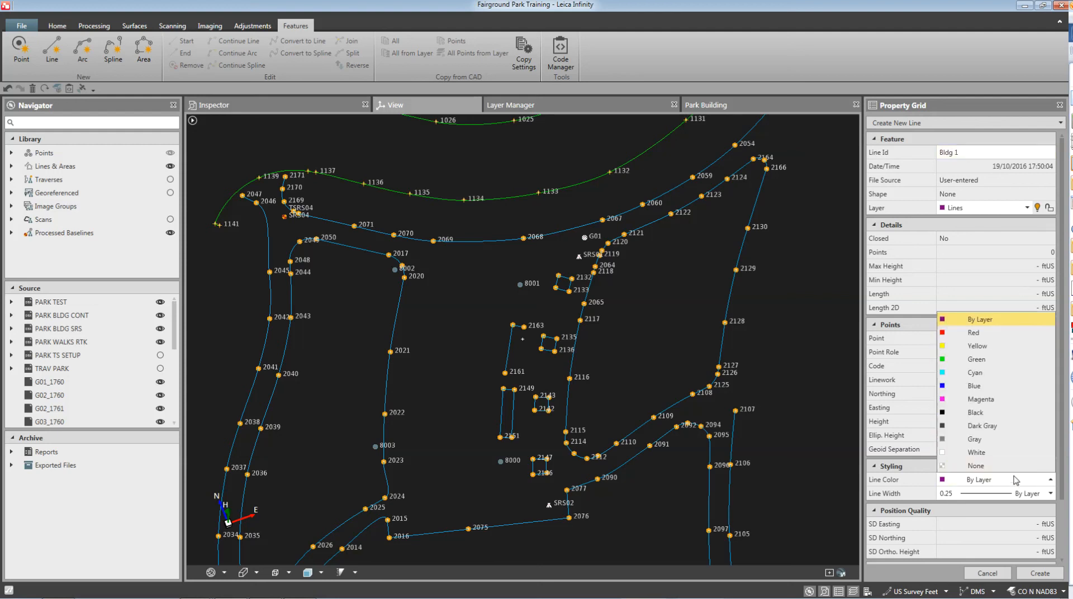
{"action": "left_click", "coordinate": [978, 346]}
{"action": "left_click", "coordinate": [994, 495]}
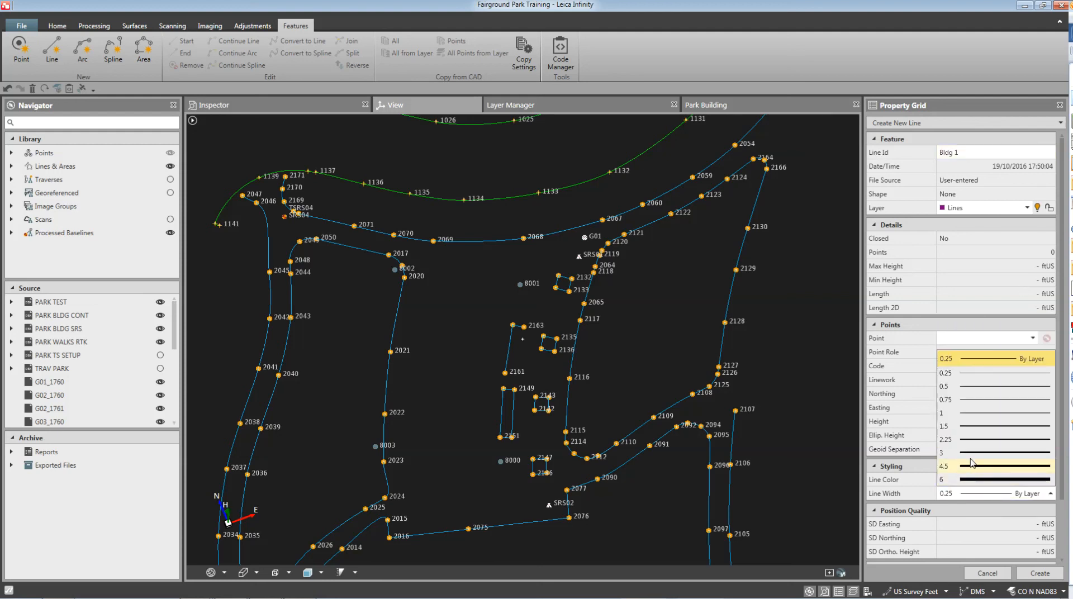
{"action": "left_click", "coordinate": [989, 453]}
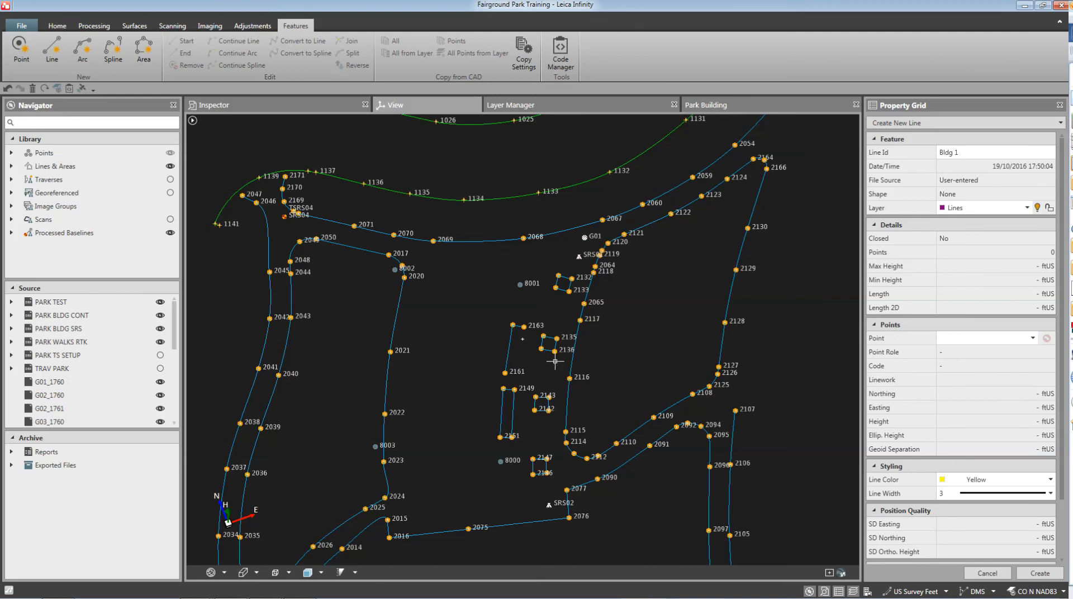
Connect points 8001, 8002, 8003 and 8000 and return to 8001 to create the closed building line
{"action": "left_click", "coordinate": [991, 341]}
{"action": "left_click", "coordinate": [521, 286]}
{"action": "left_click", "coordinate": [521, 285]}
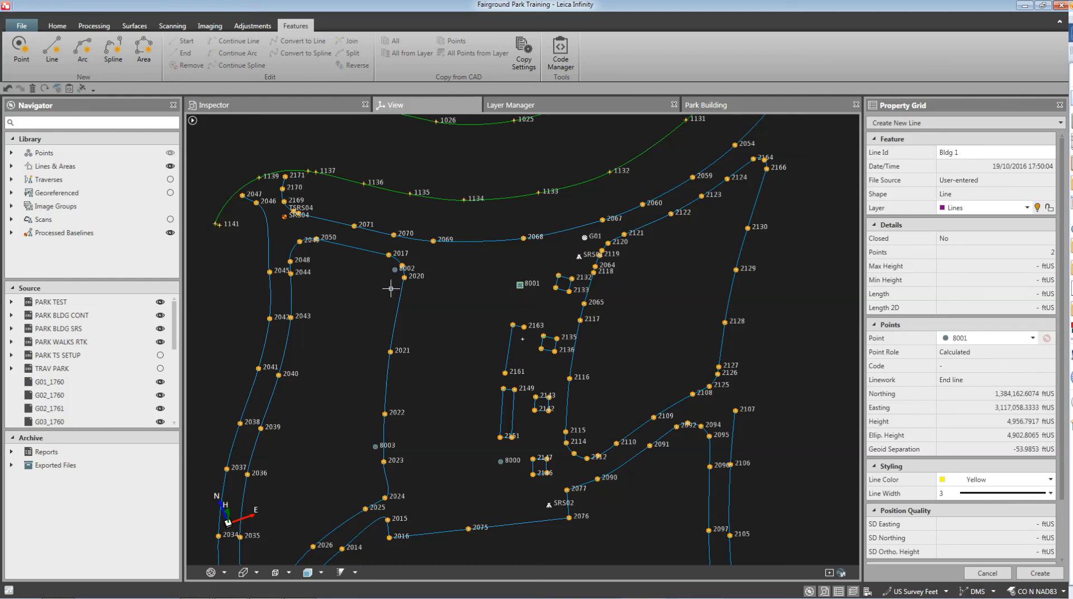
{"action": "left_click", "coordinate": [395, 270]}
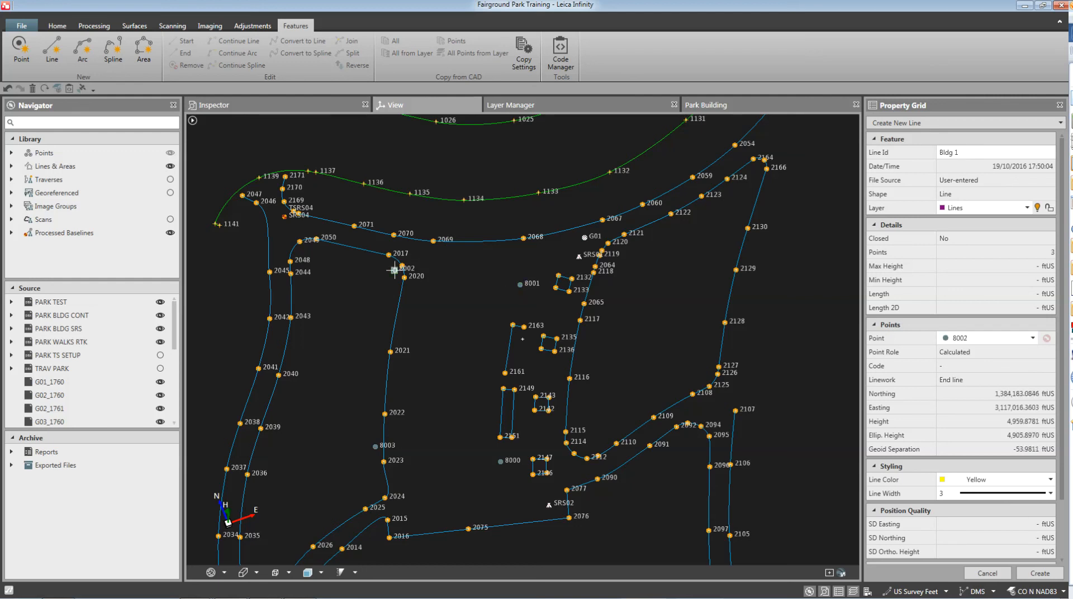
{"action": "left_click", "coordinate": [374, 446]}
{"action": "left_click", "coordinate": [502, 462]}
{"action": "left_click", "coordinate": [520, 284]}
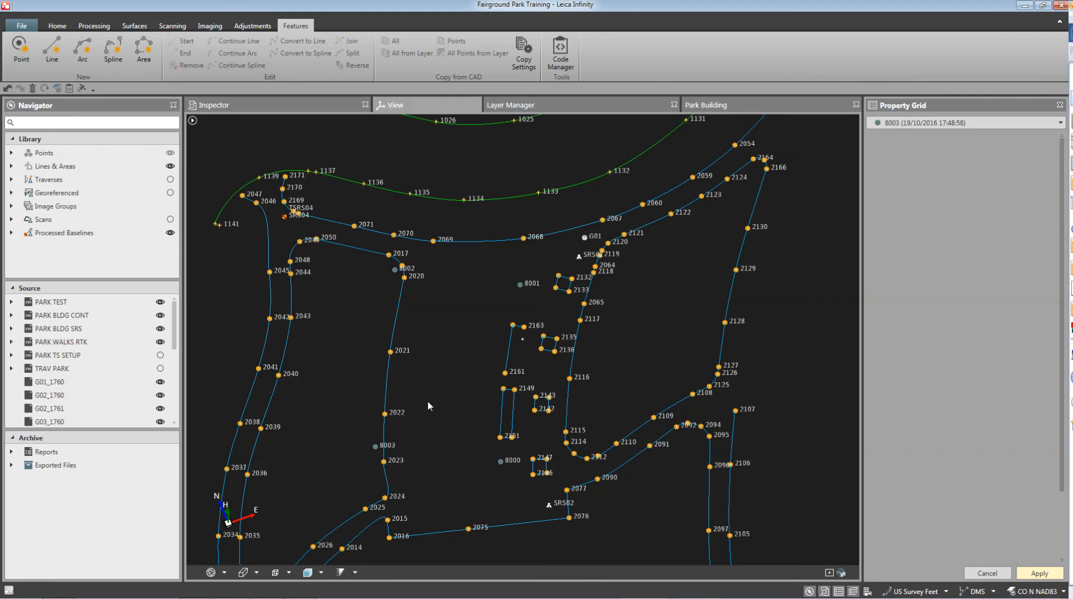
{"action": "mouse_move", "coordinate": [457, 490]}
{"action": "left_mouse_down"}
{"action": "mouse_move", "coordinate": [405, 408]}
{"action": "mouse_move", "coordinate": [378, 422]}
{"action": "mouse_move", "coordinate": [387, 459]}
{"action": "mouse_move", "coordinate": [463, 439]}
{"action": "mouse_move", "coordinate": [469, 489]}
{"action": "left_mouse_up"}
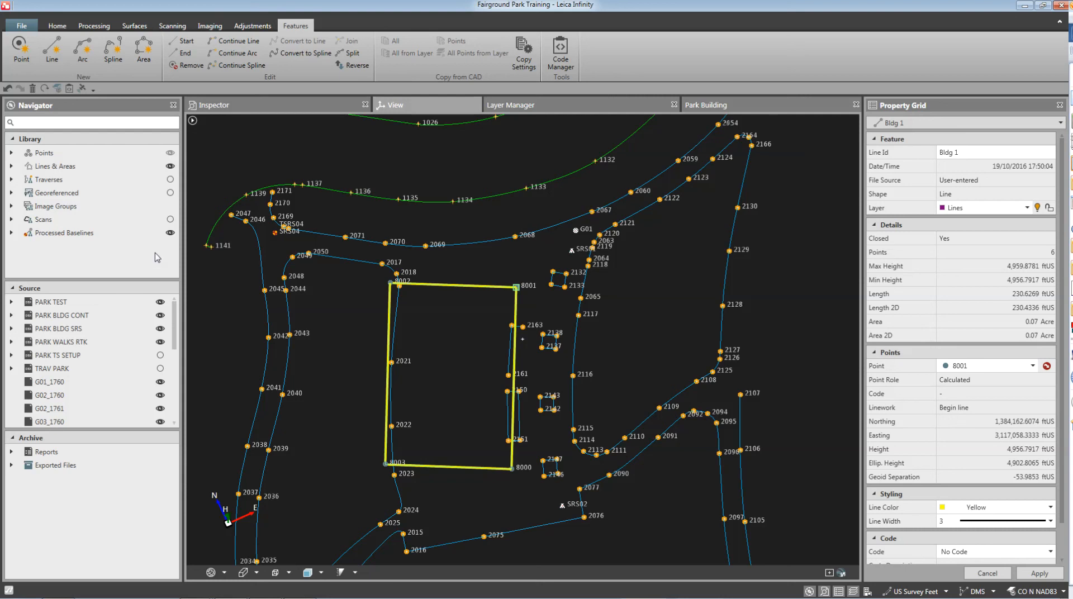
Turn on the display of the scans and inspect the Bldg 1 outline against the building's point cloud from several angles
{"action": "left_click", "coordinate": [170, 219]}
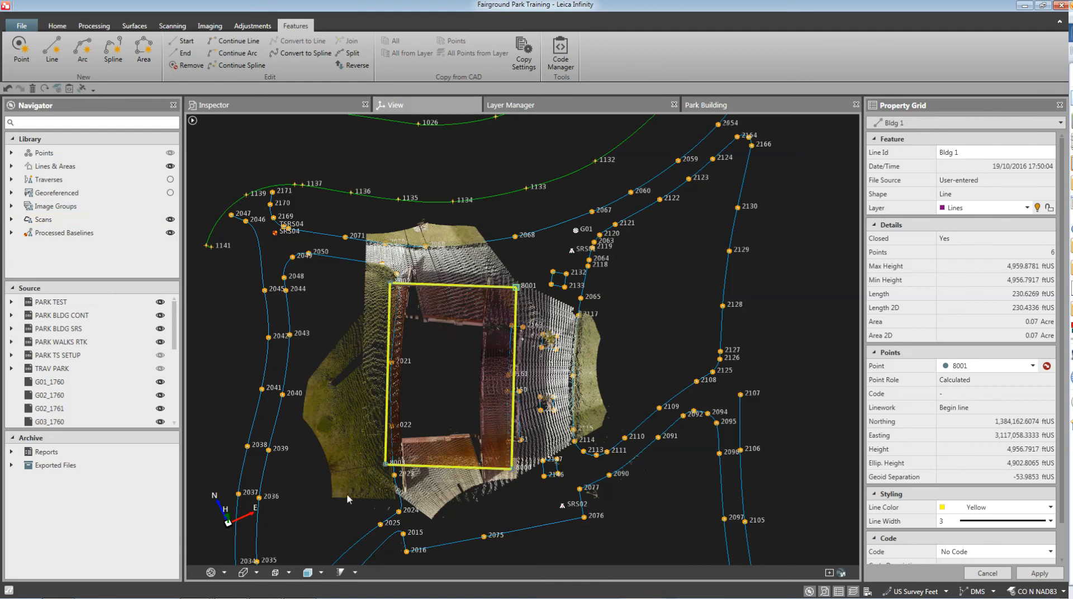
{"action": "scroll", "coordinate": [368, 465], "scroll_direction": "up", "scroll_amount": 3}
{"action": "scroll", "coordinate": [369, 465], "scroll_direction": "down", "scroll_amount": 1}
{"action": "left_click_drag", "start_coordinate": [362, 488], "coordinate": [408, 442]}
{"action": "left_click_drag", "start_coordinate": [331, 429], "coordinate": [418, 455]}
{"action": "scroll", "coordinate": [428, 439], "scroll_direction": "up", "scroll_amount": 5}
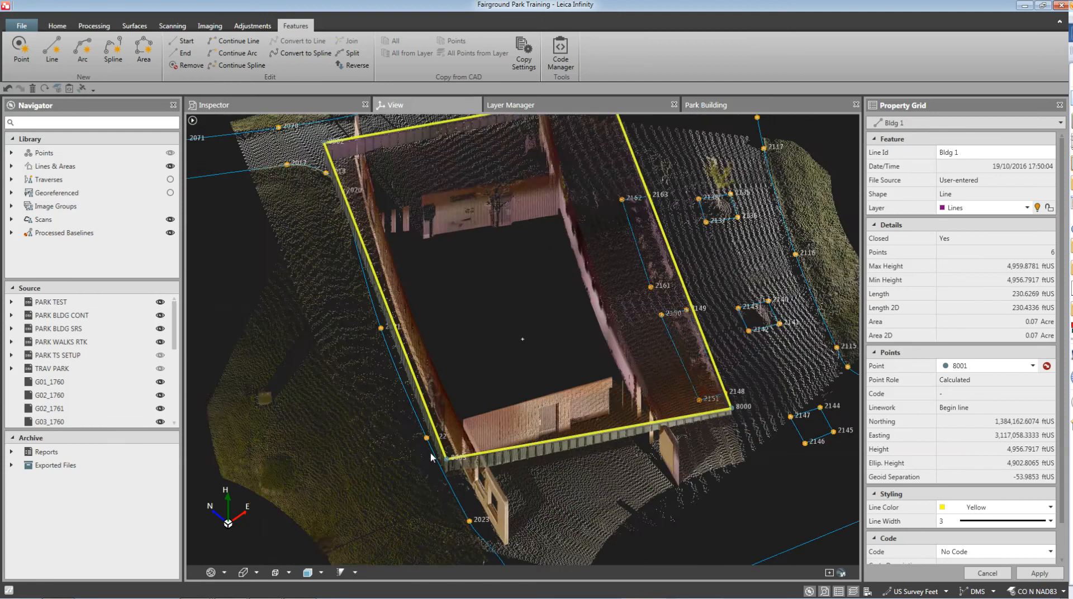
{"action": "left_click_drag", "start_coordinate": [433, 495], "coordinate": [393, 466]}
{"action": "scroll", "coordinate": [359, 495], "scroll_direction": "up", "scroll_amount": 2}
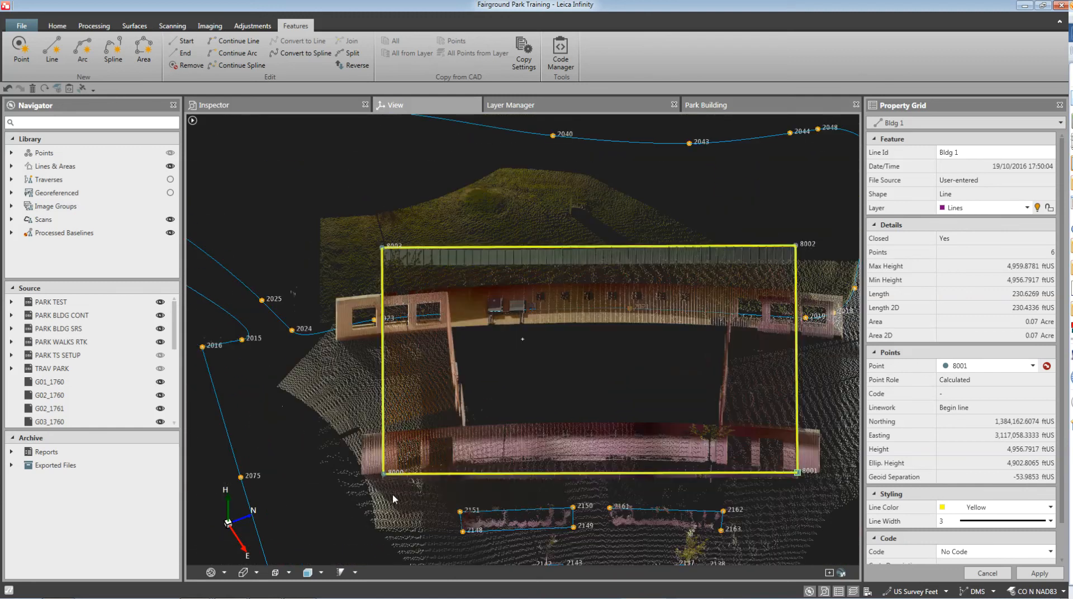